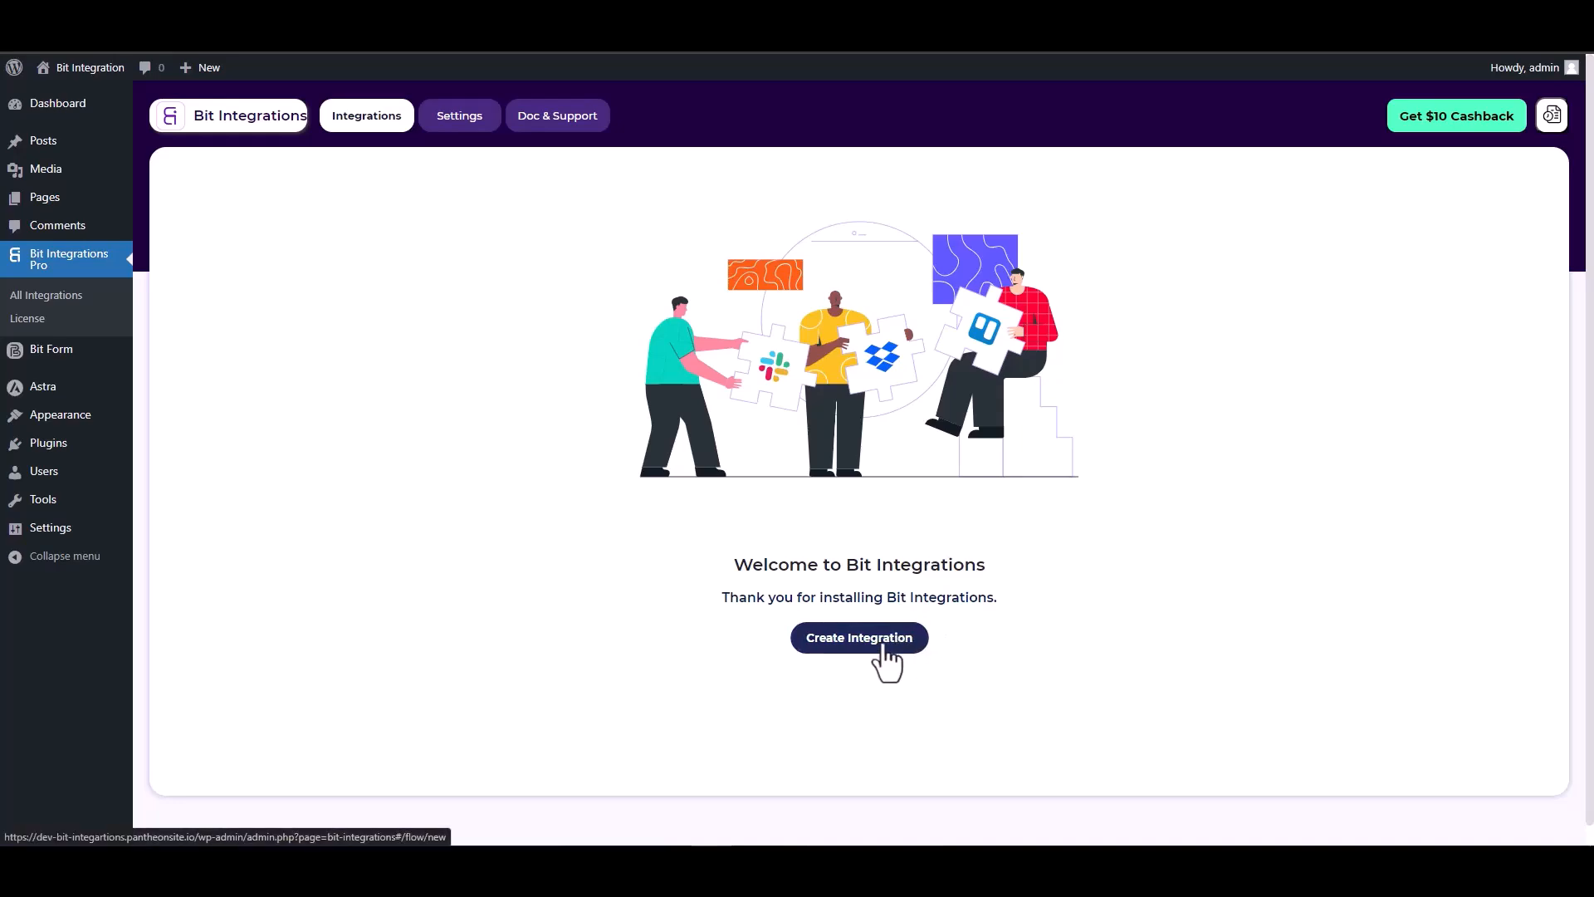
Create a new integration with SiteOrigin Widgets as the trigger and start fetching its form submission
text(sit)
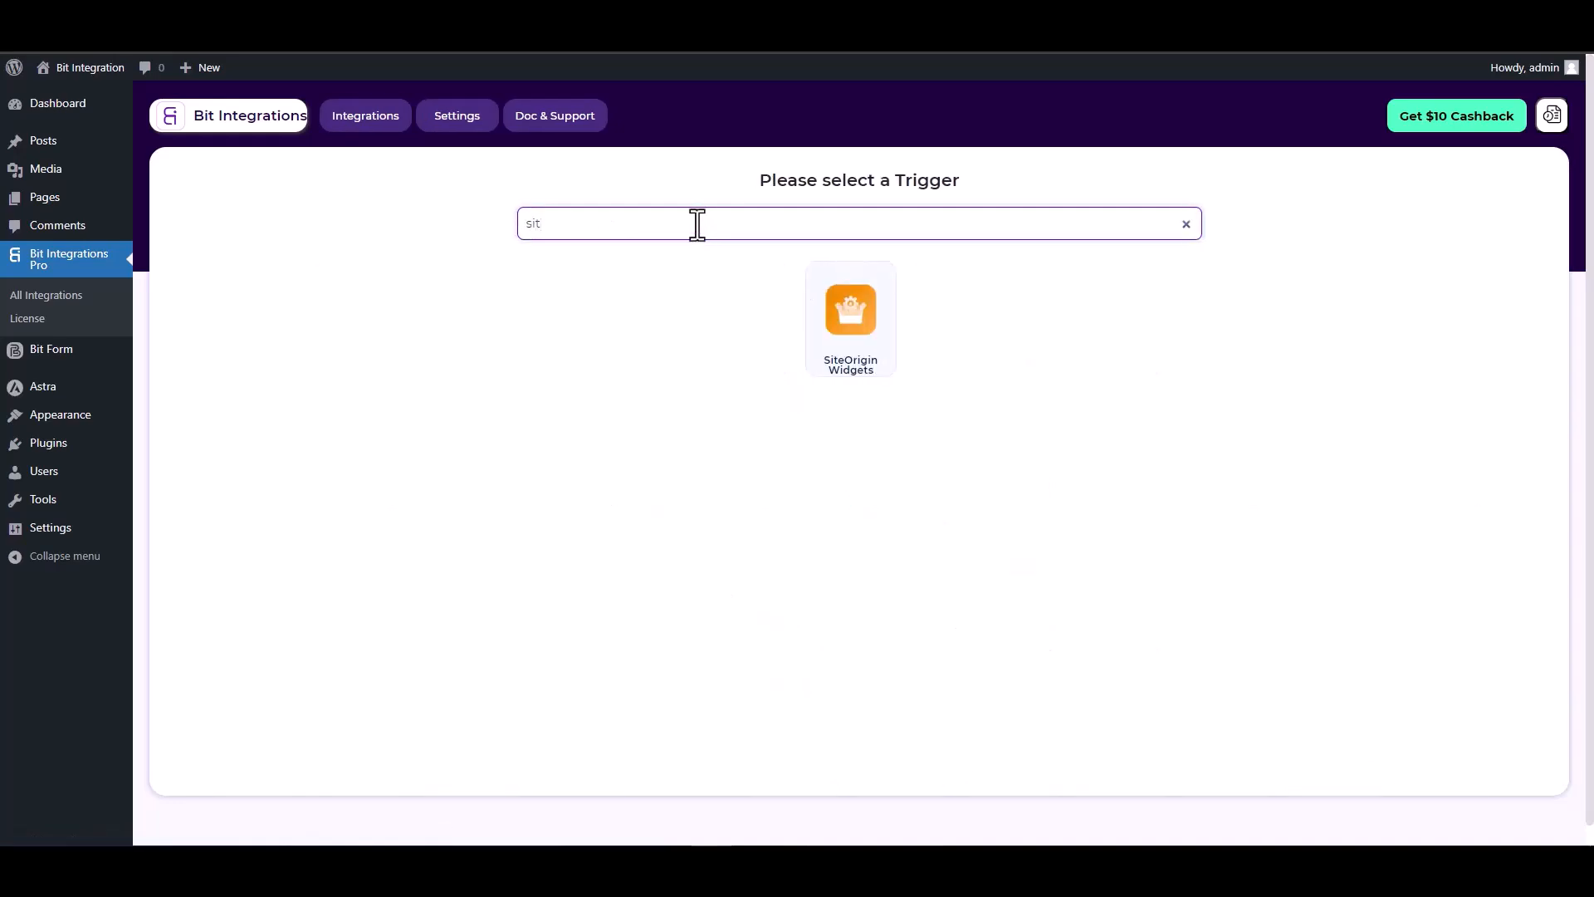
click(864, 363)
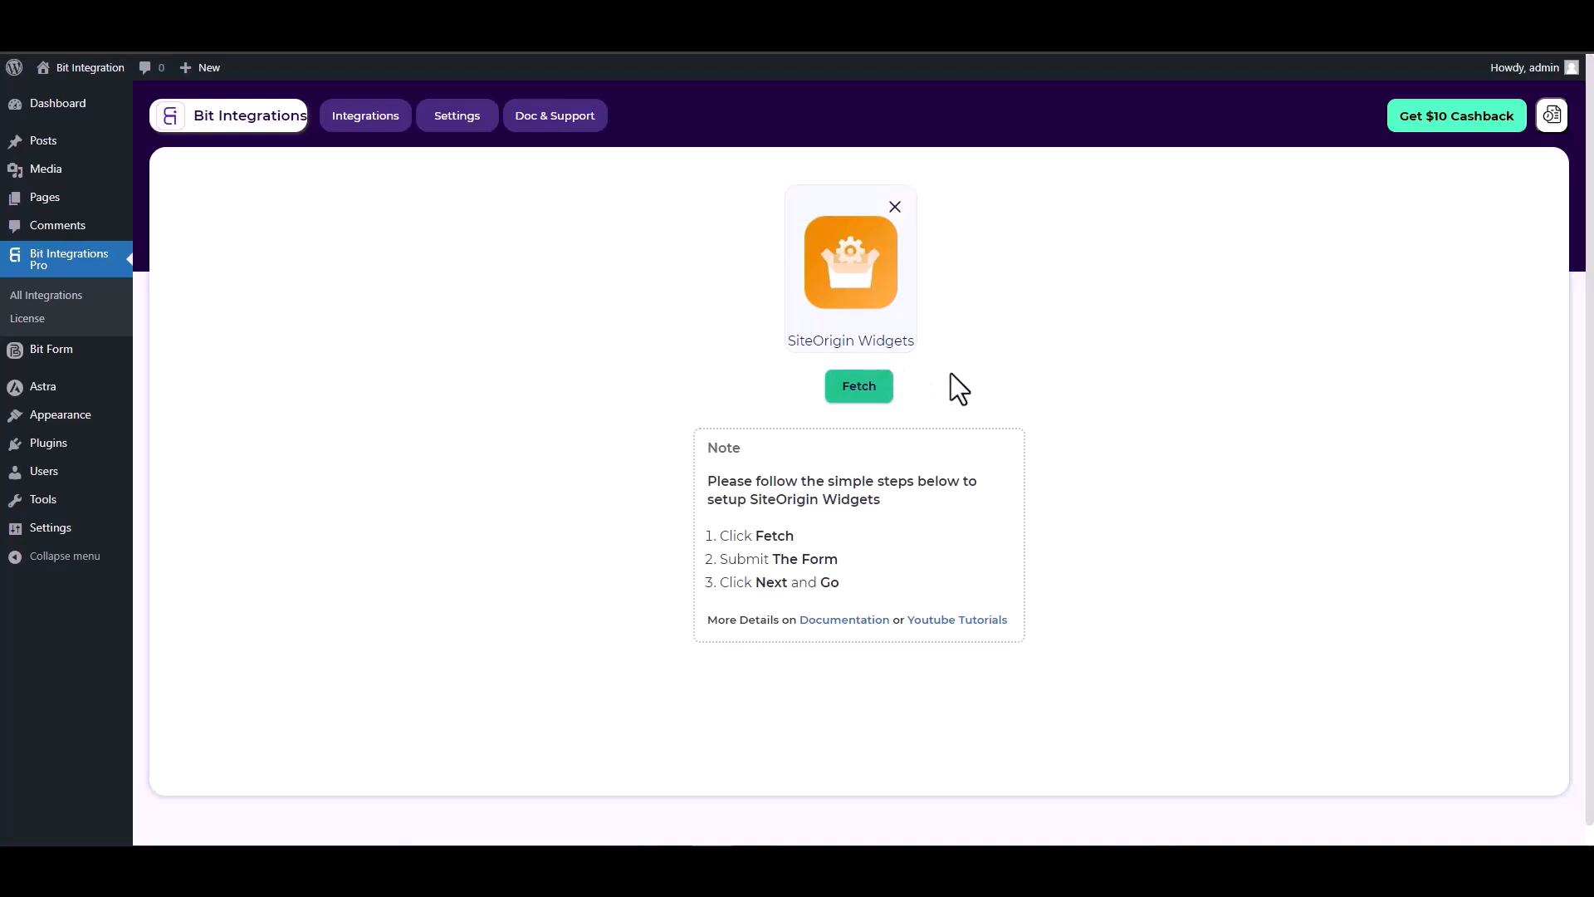
click(855, 396)
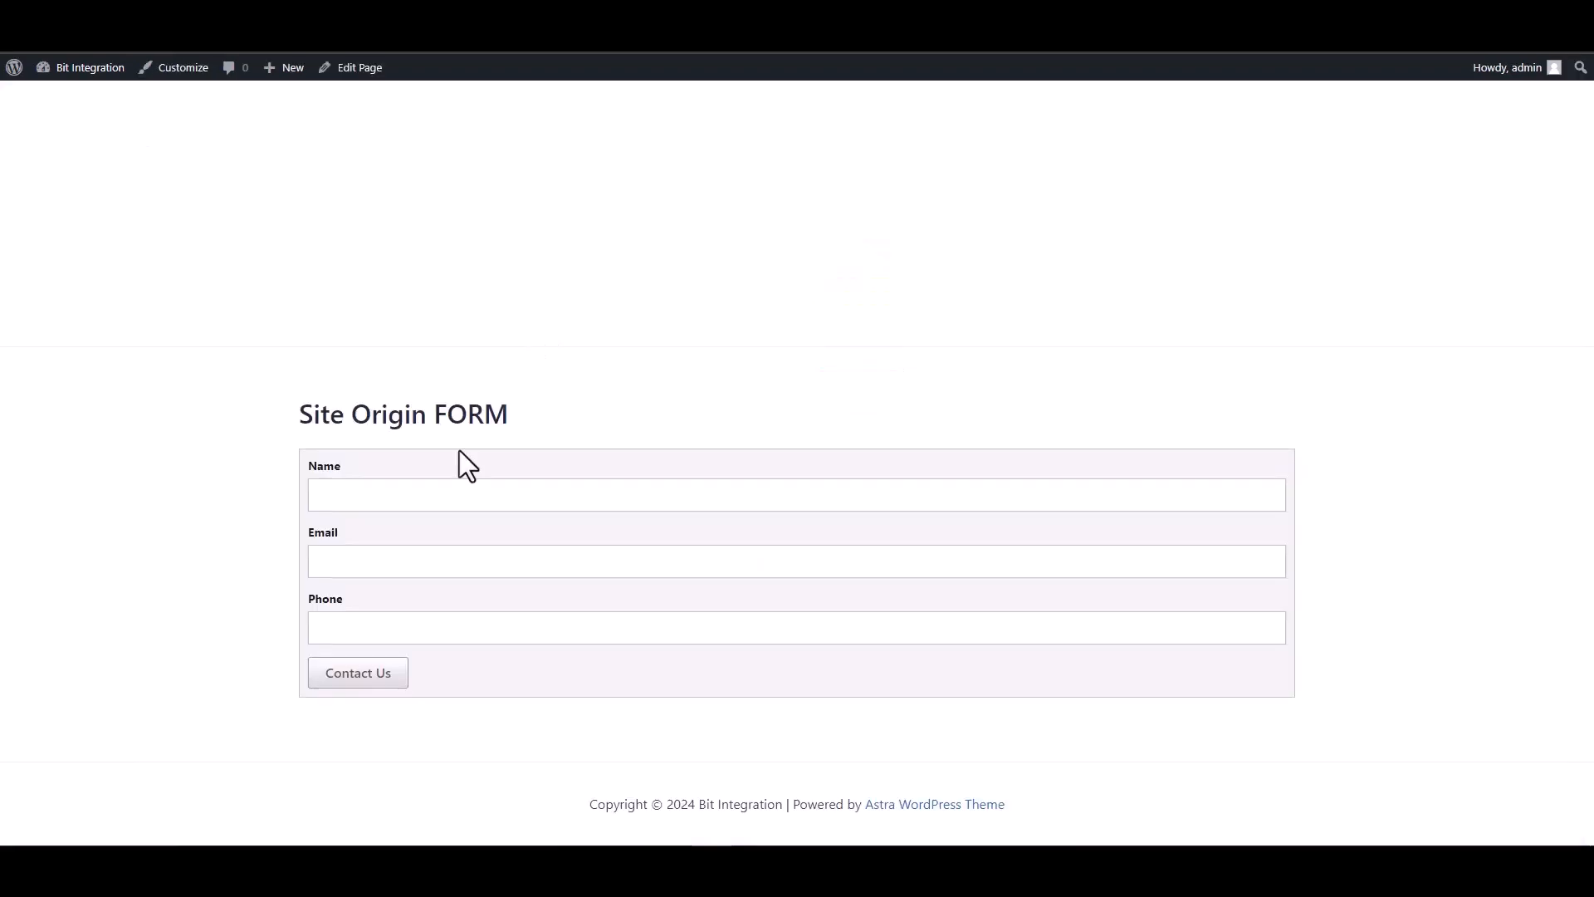
Fill in Name, Email and Phone on the Site Origin FORM and submit it with Contact Us
click(529, 495)
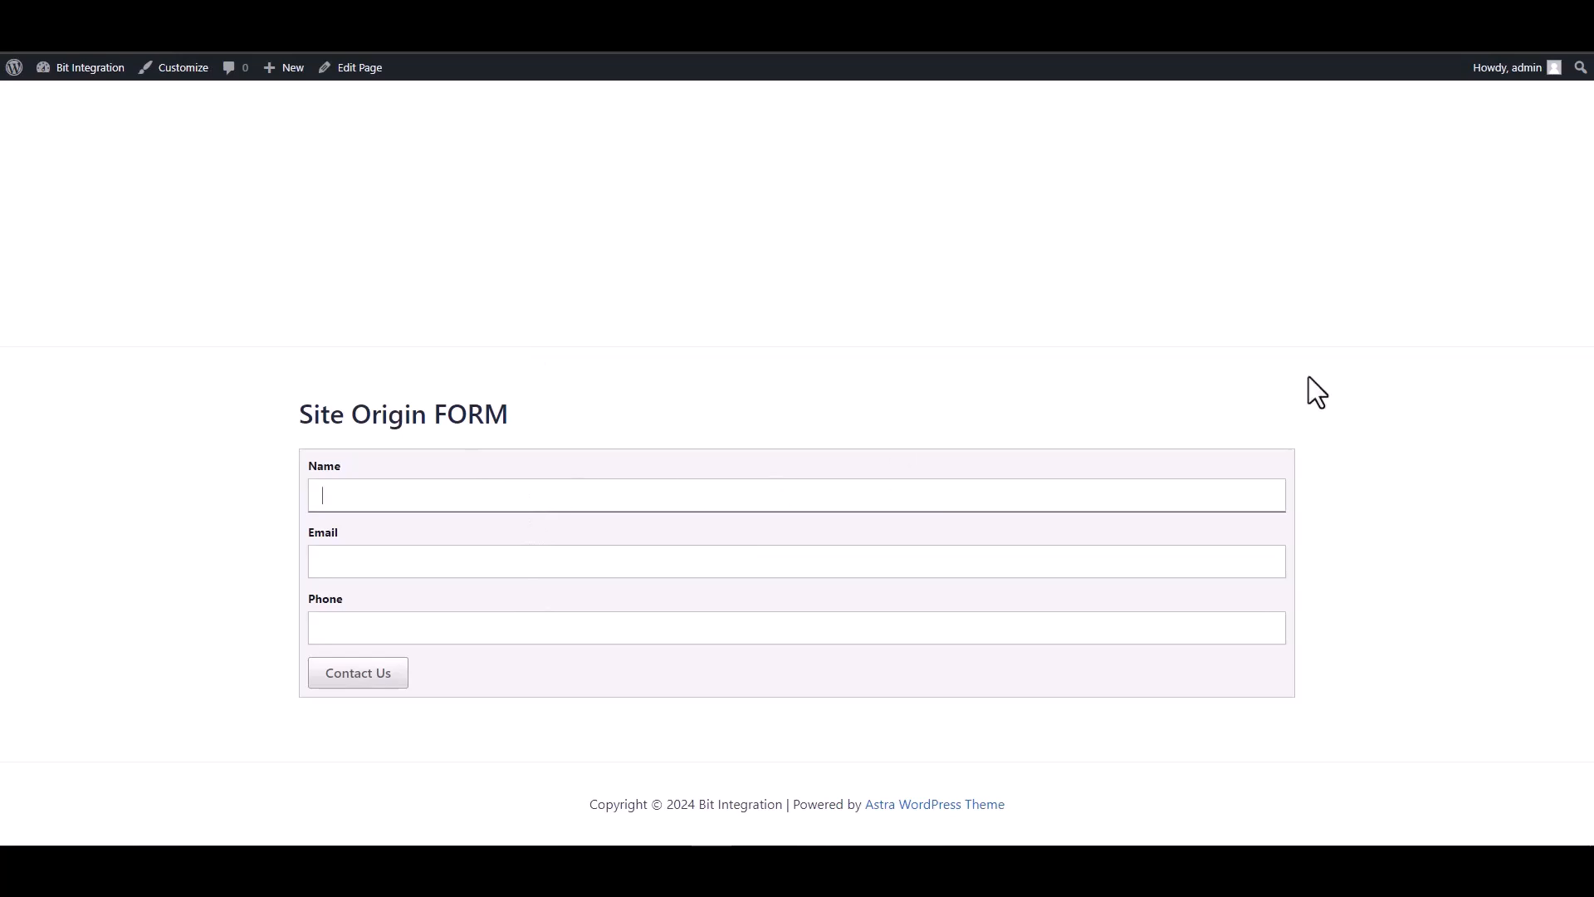
click(1075, 555)
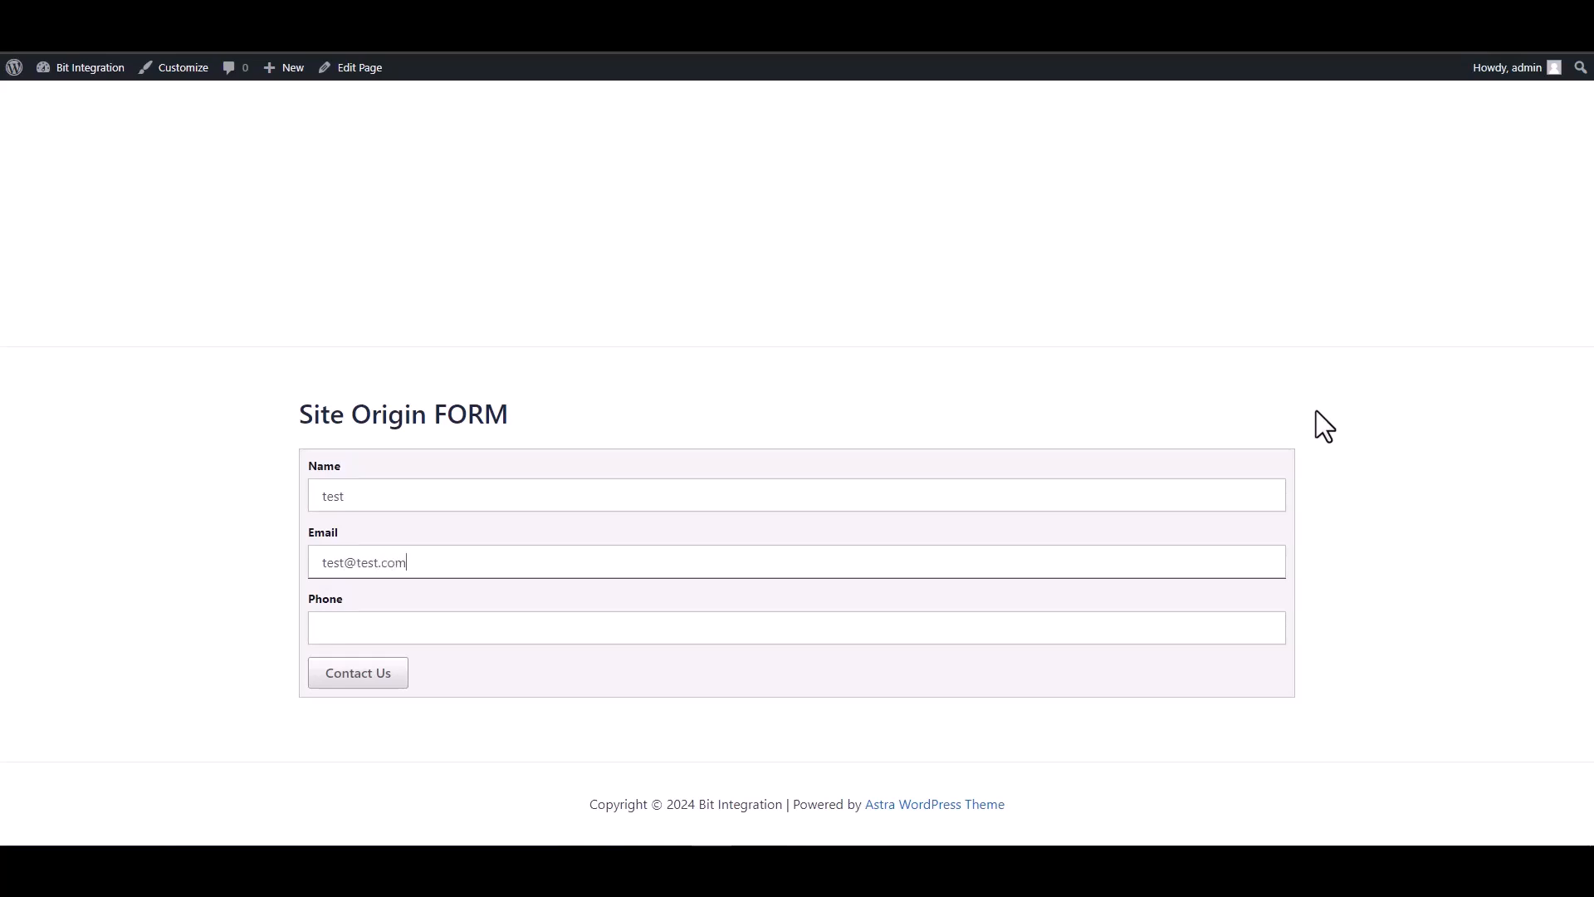
click(1096, 635)
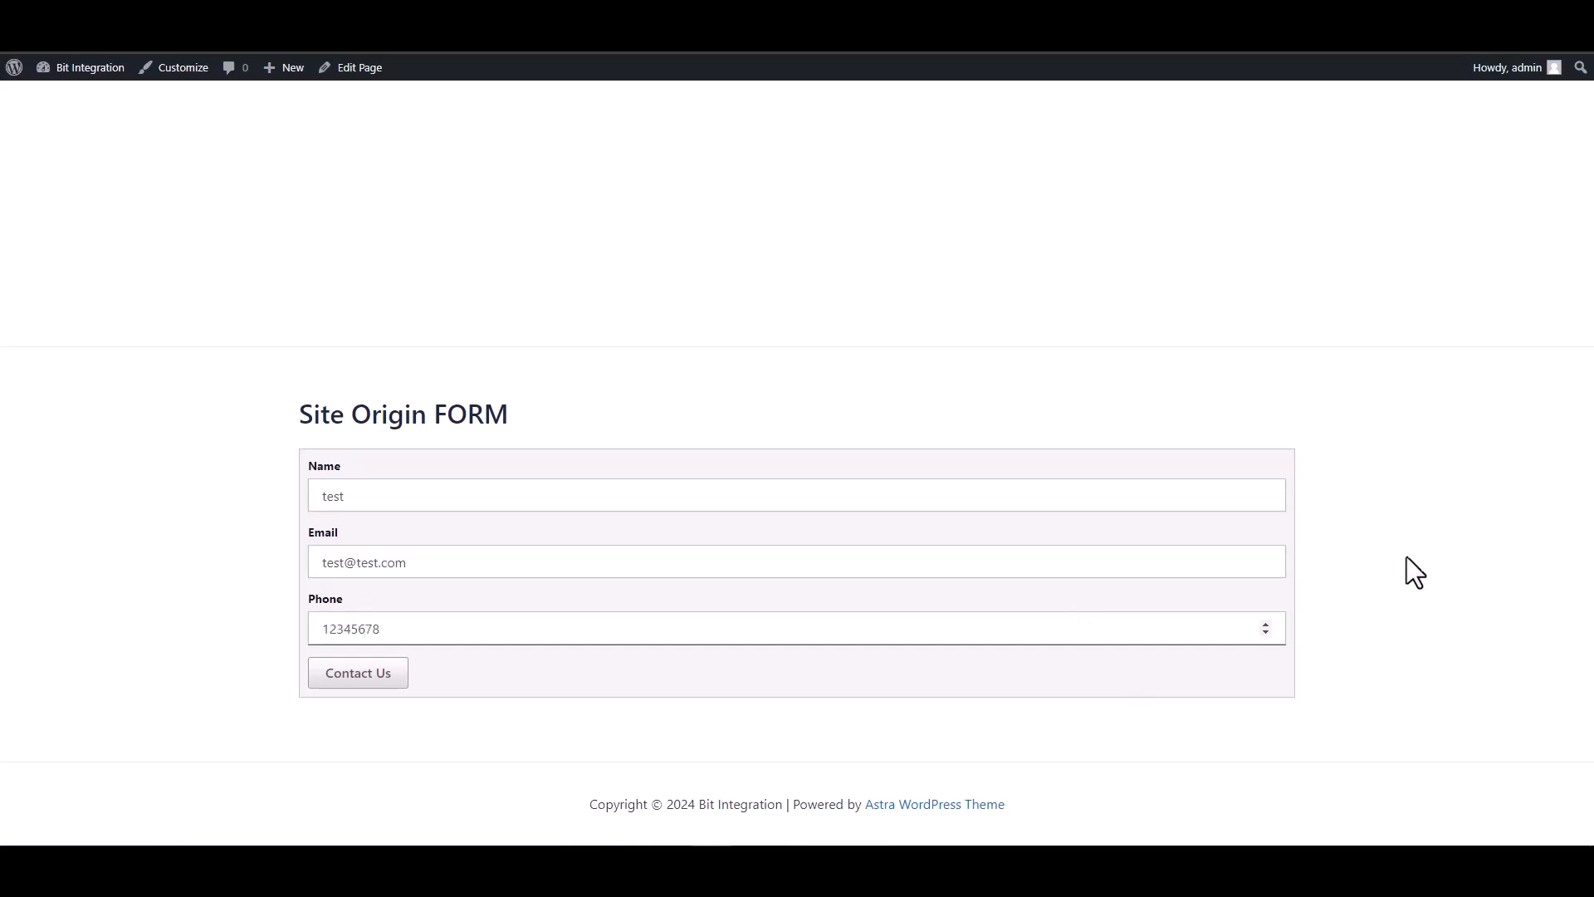
click(373, 677)
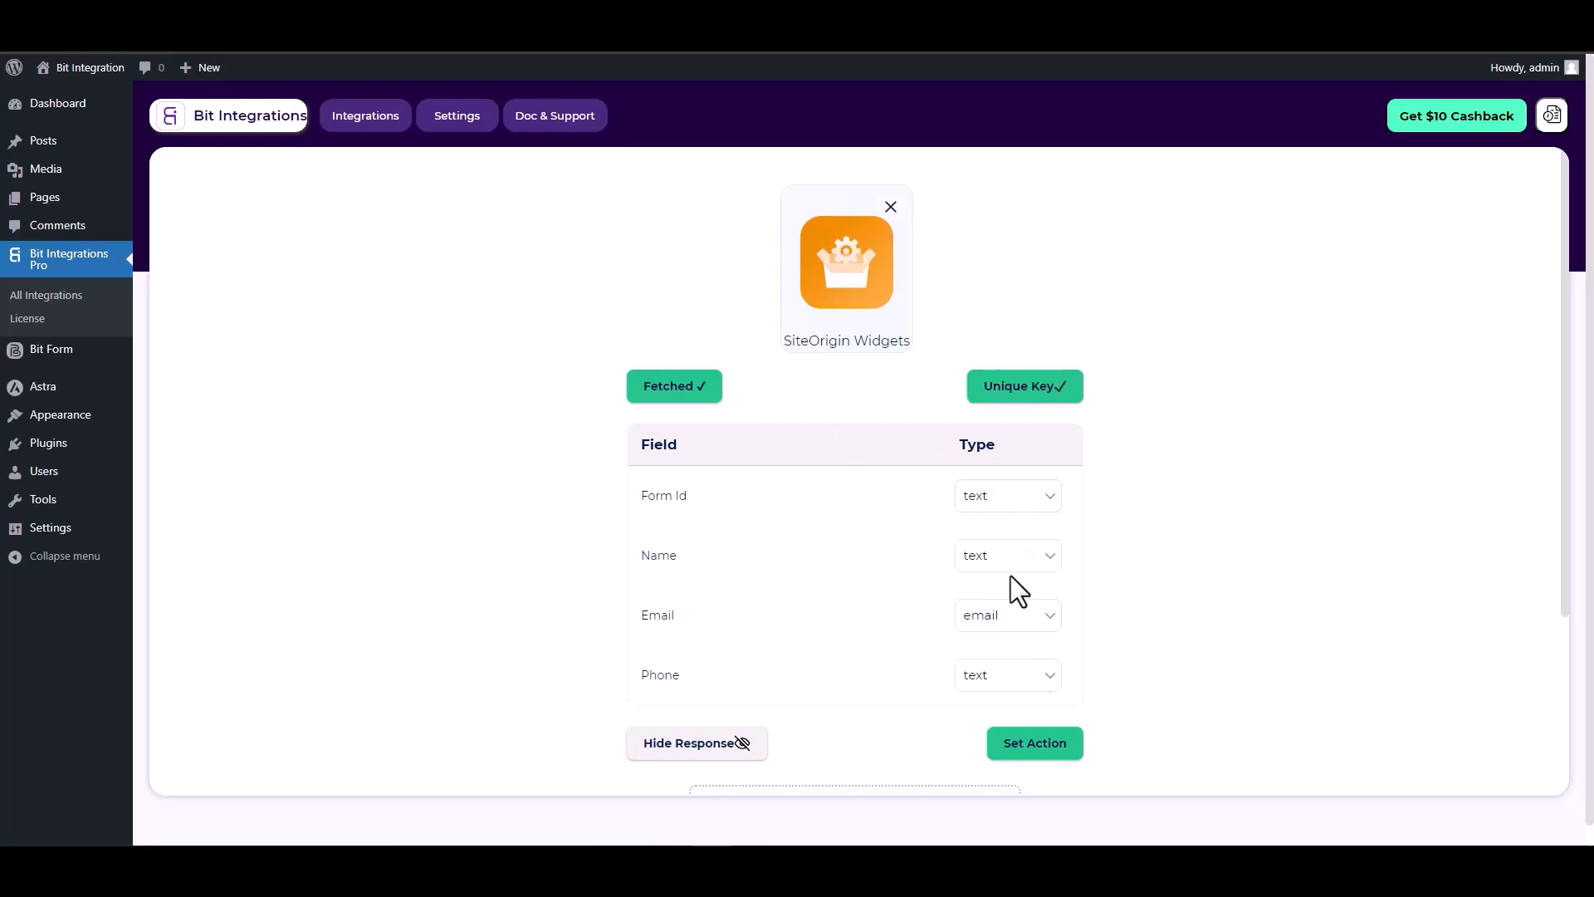
Choose Google Sheet as the action and follow the Google API Console link to the credentials page
click(1034, 749)
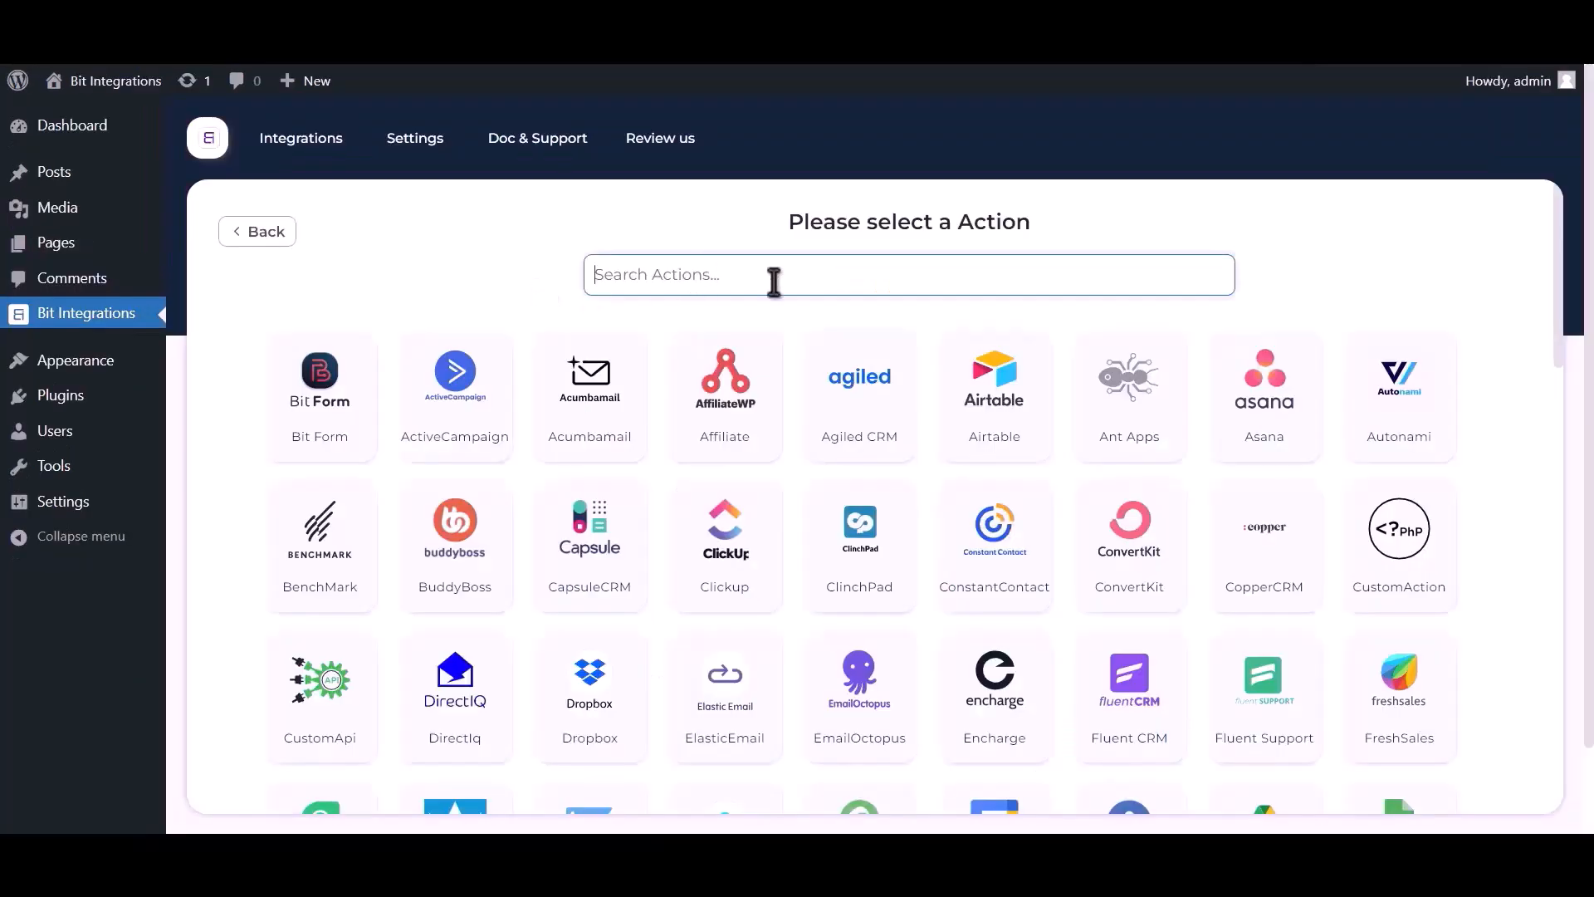
text(google)
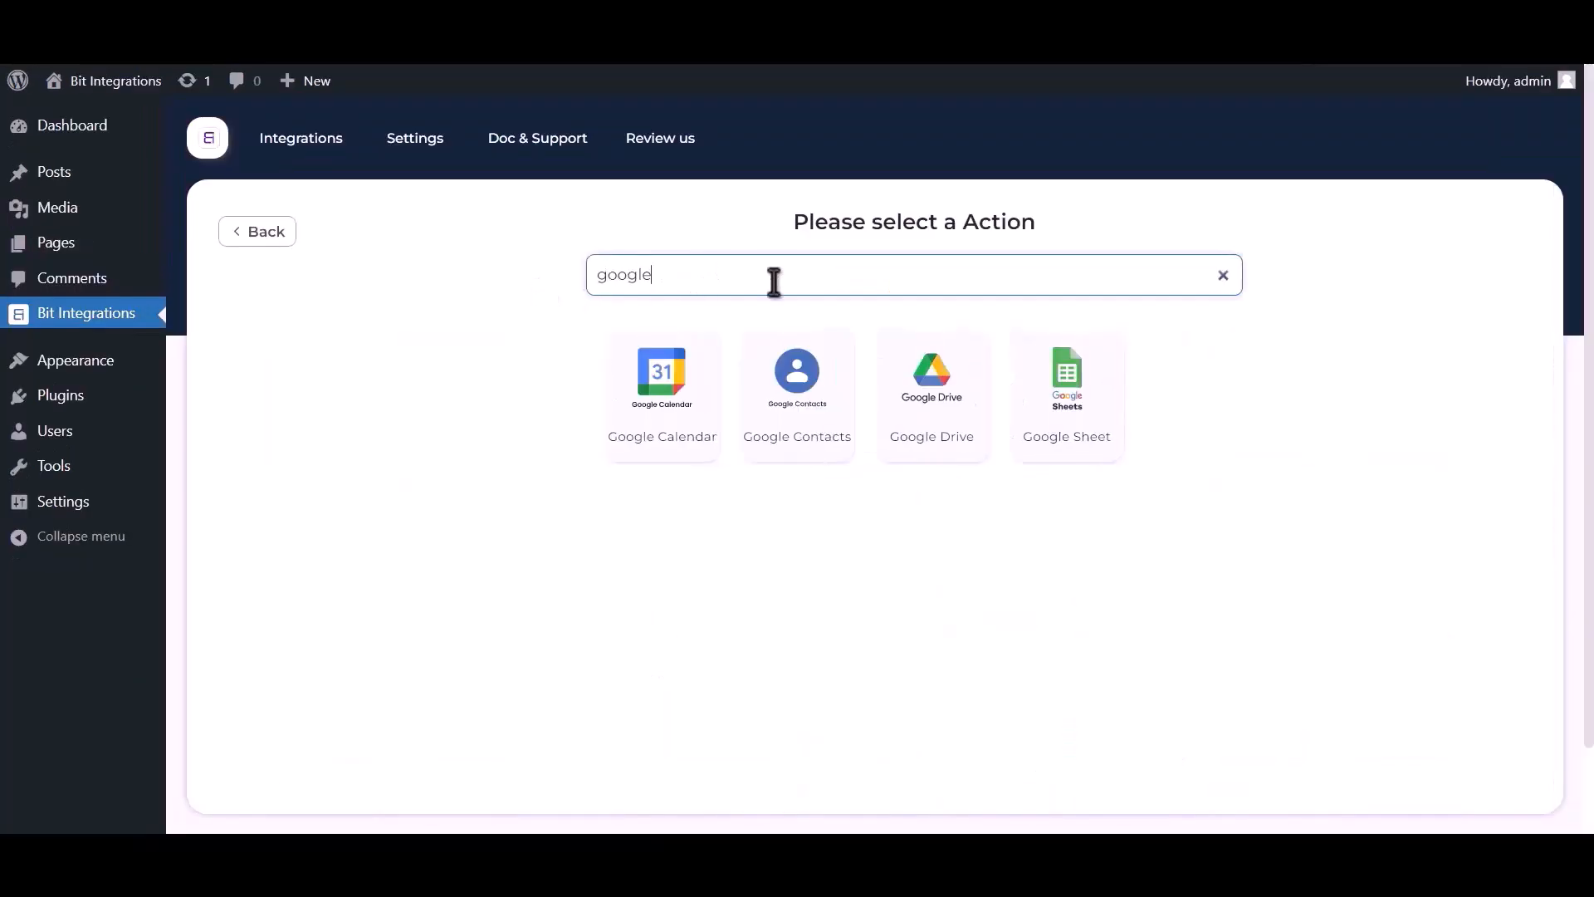
text( sheet)
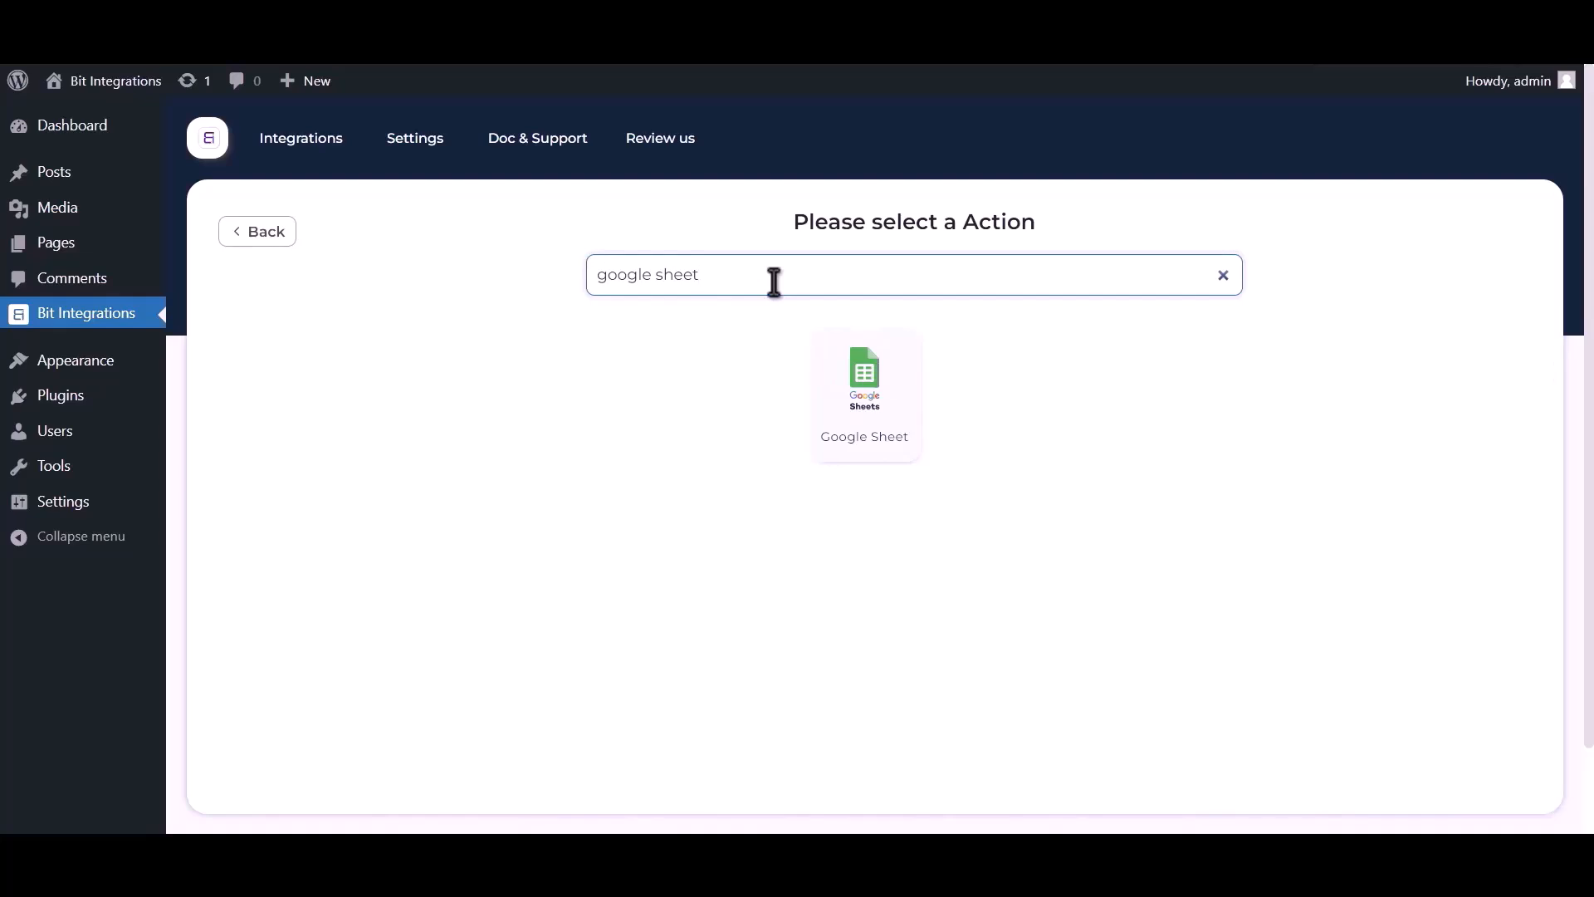
click(864, 388)
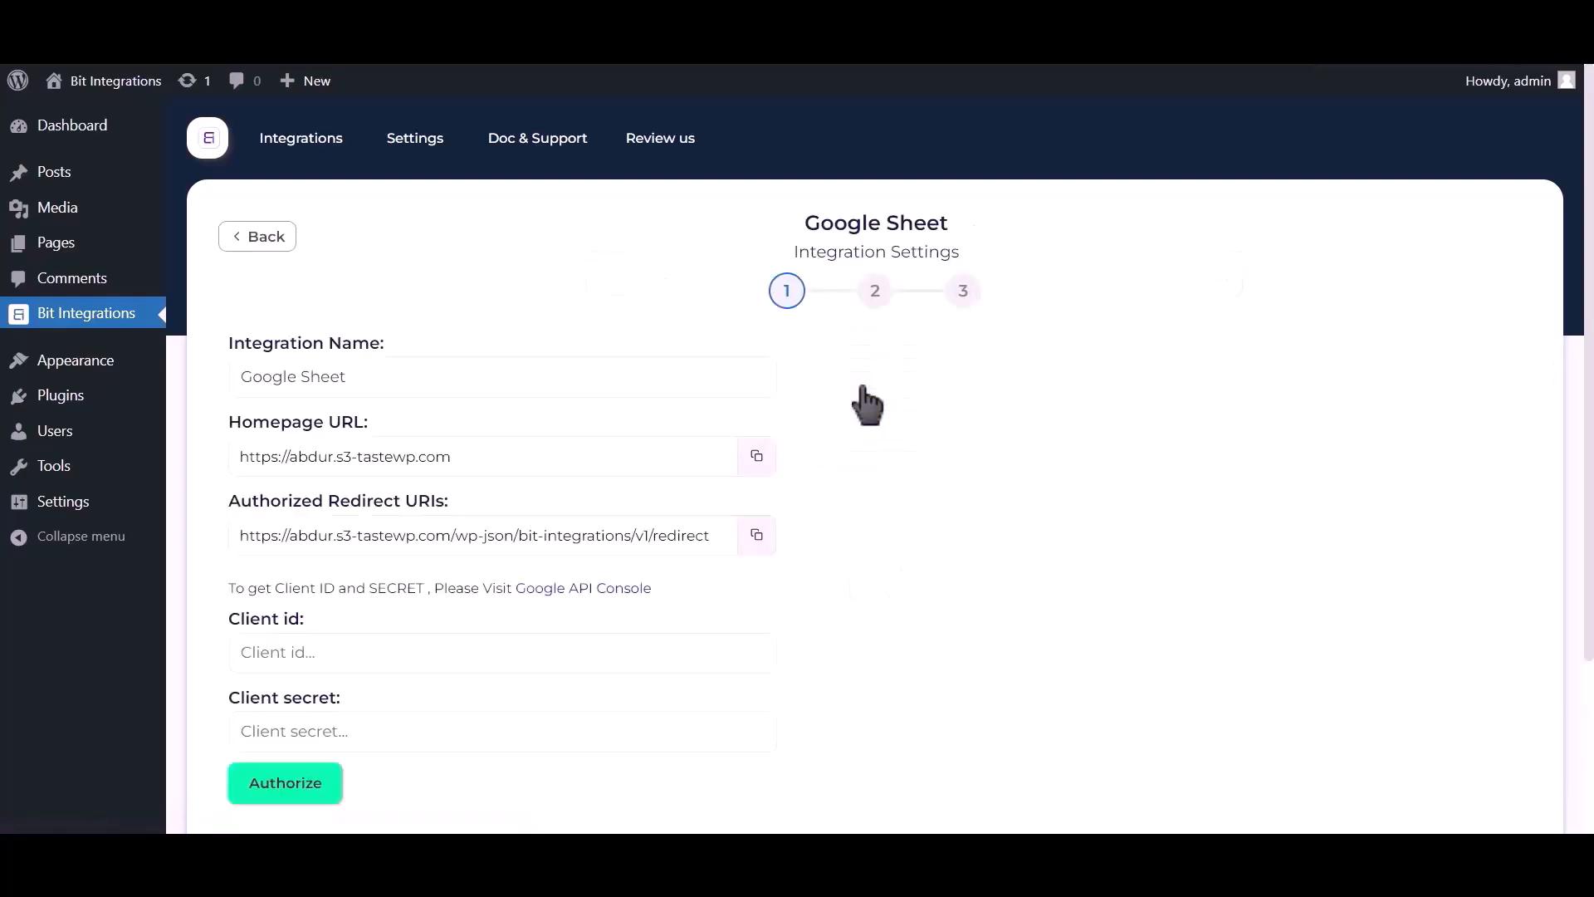
drag(230, 588, 512, 588)
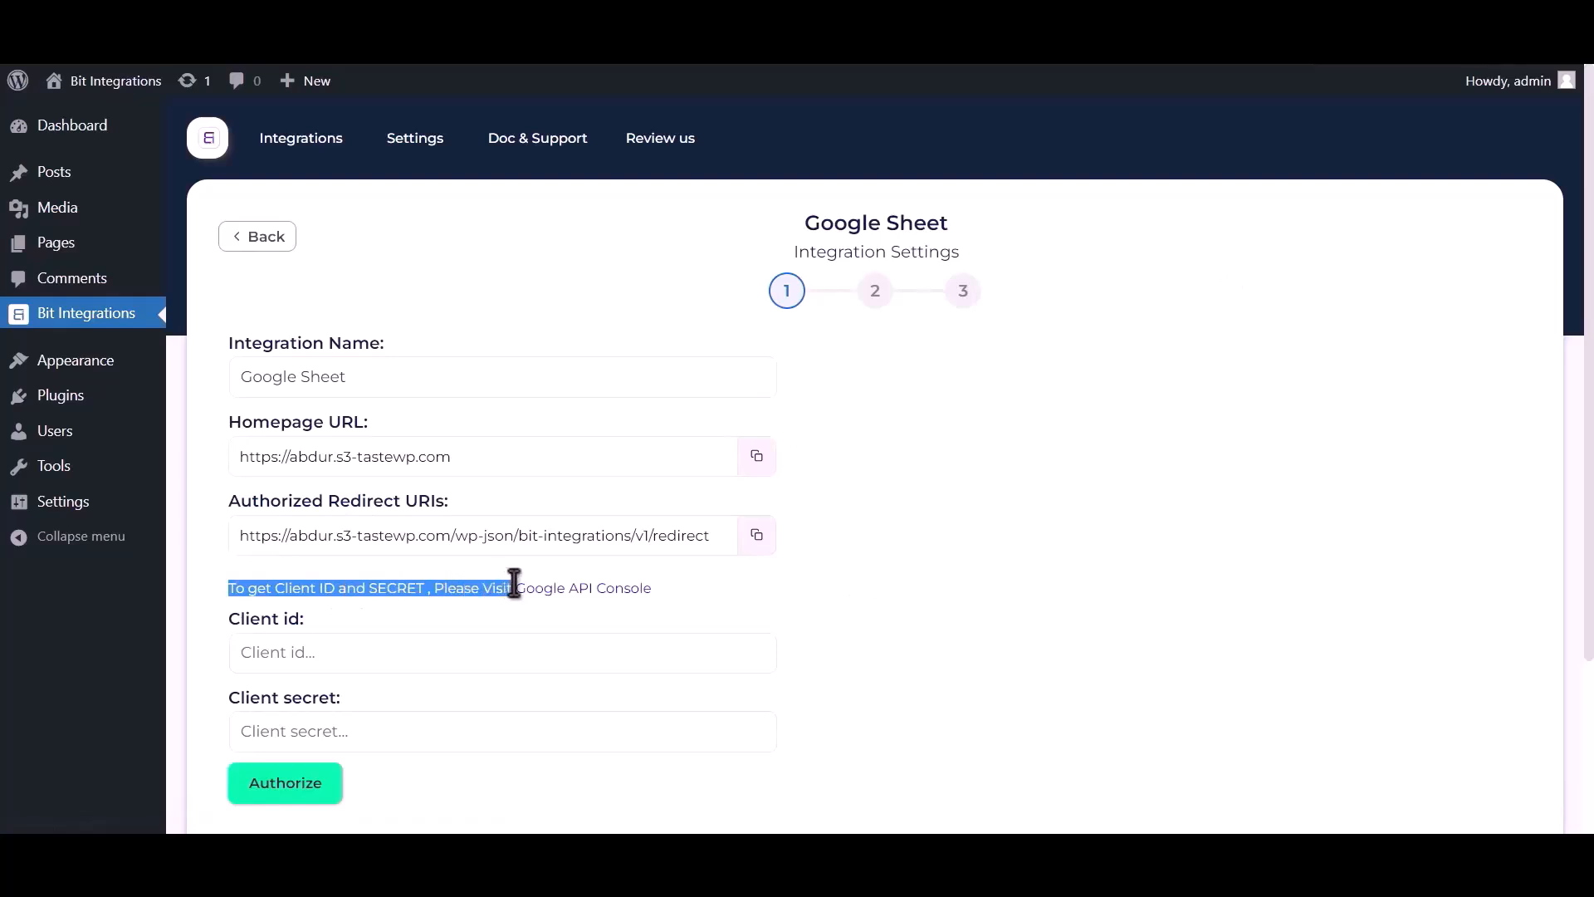
click(557, 592)
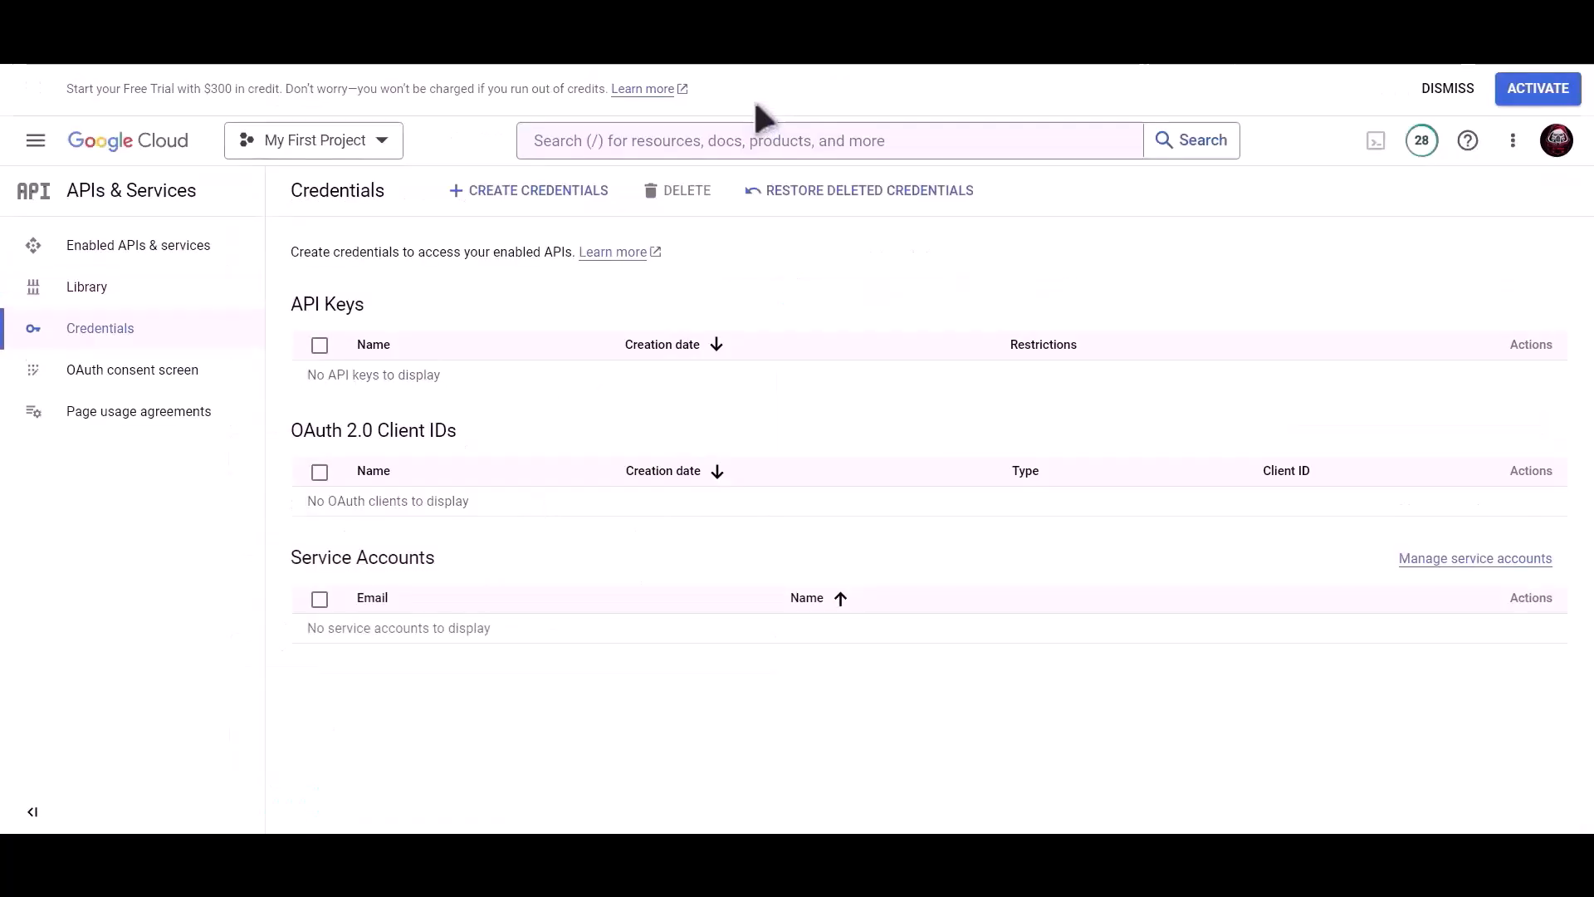
Find the Google Drive API in the console search and enable it
click(728, 143)
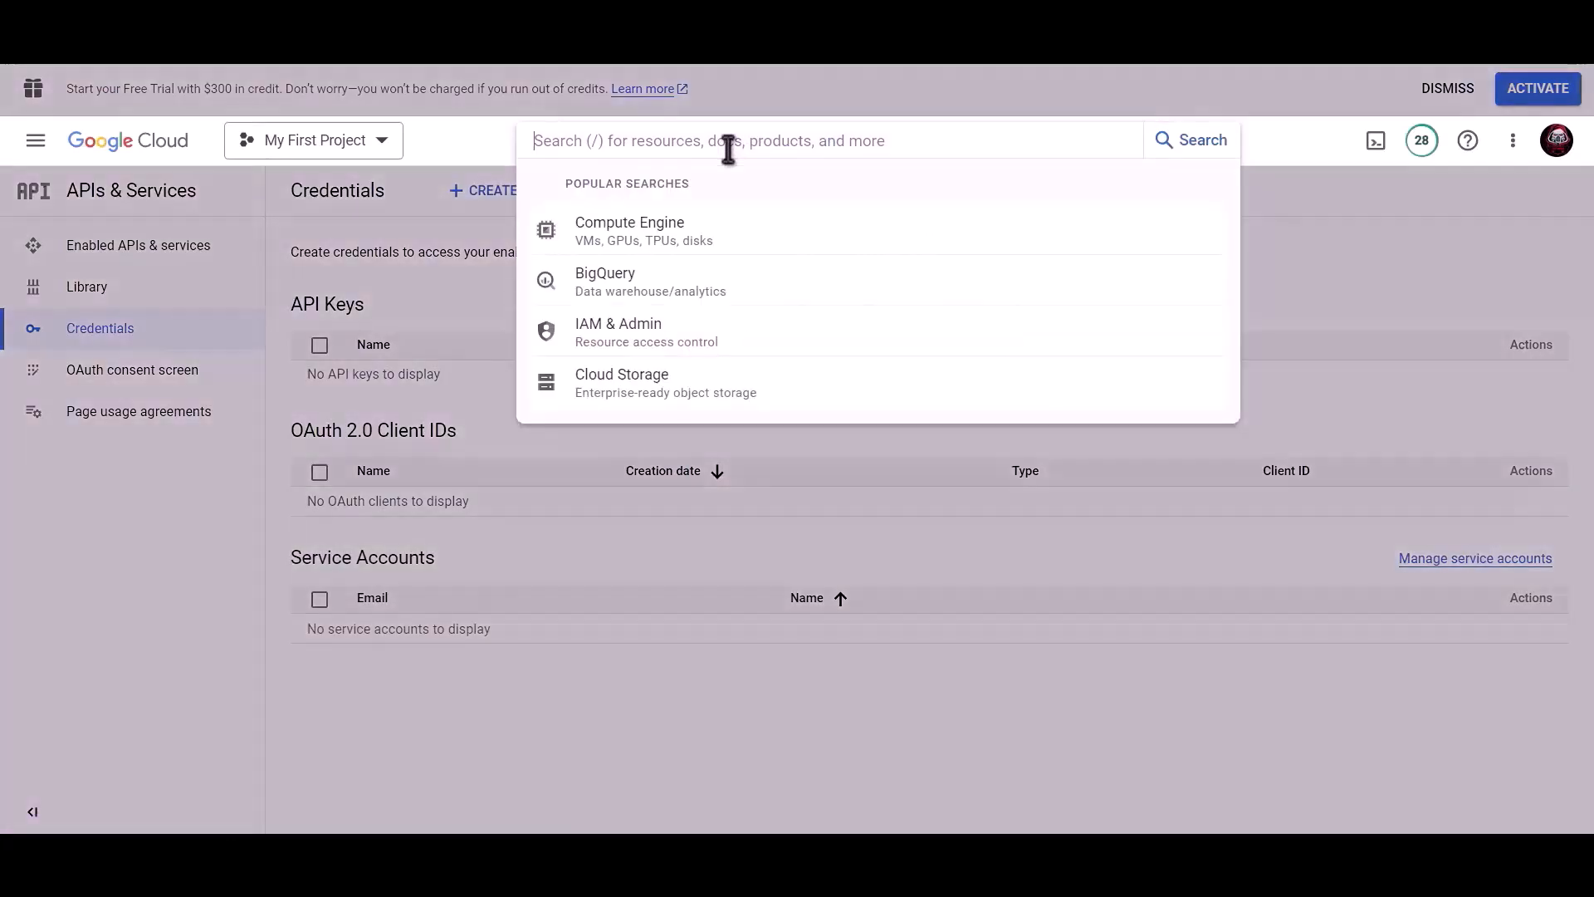
text(Google drive api)
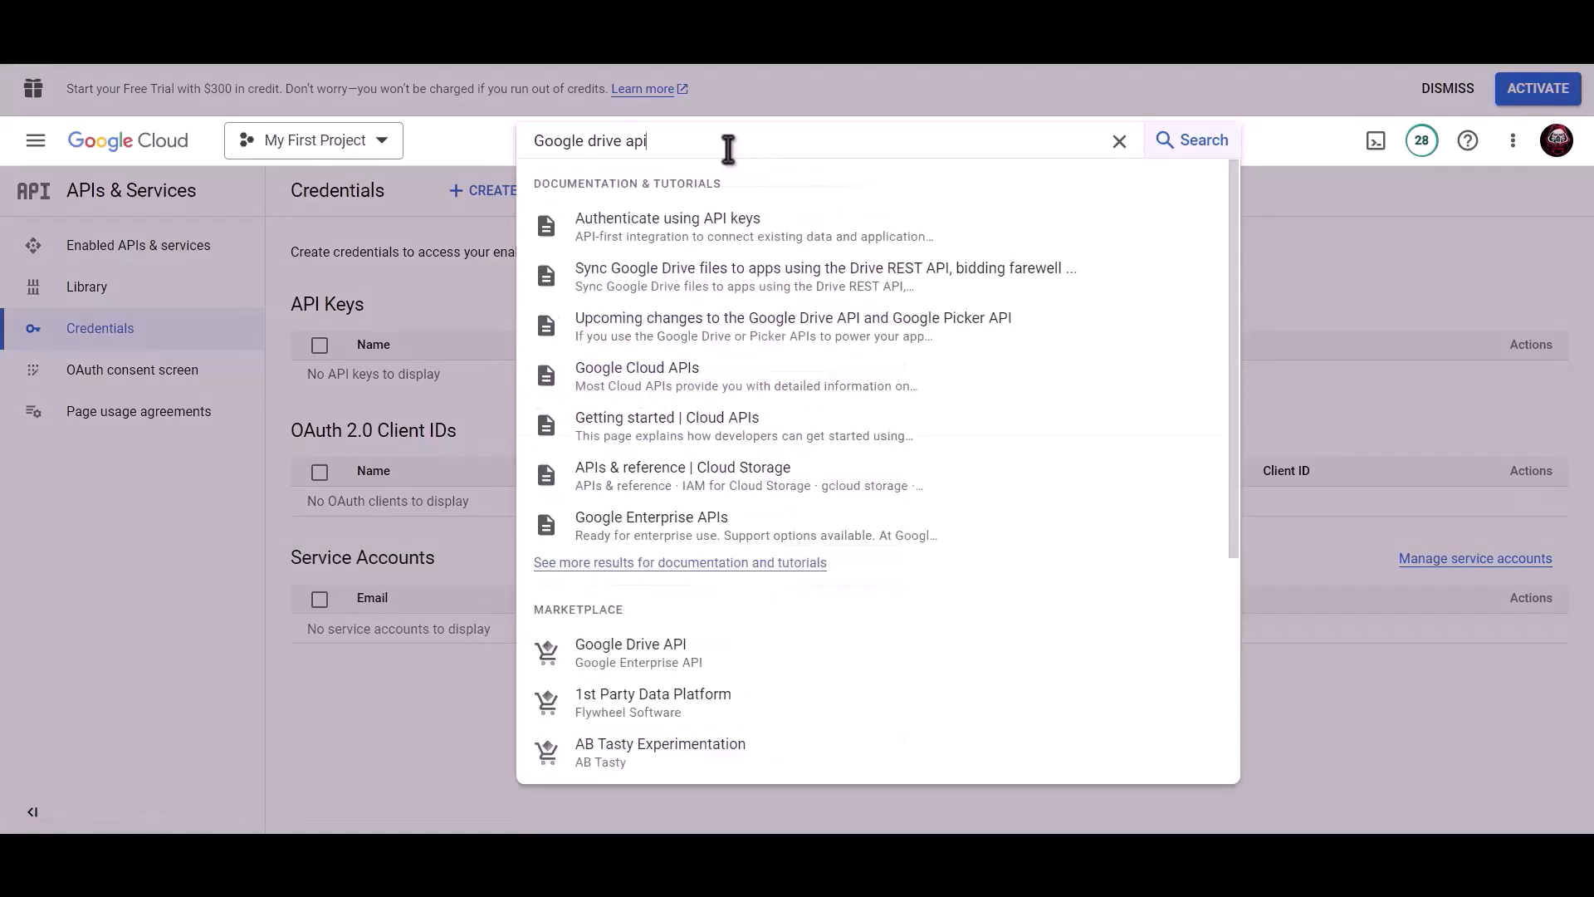
click(661, 652)
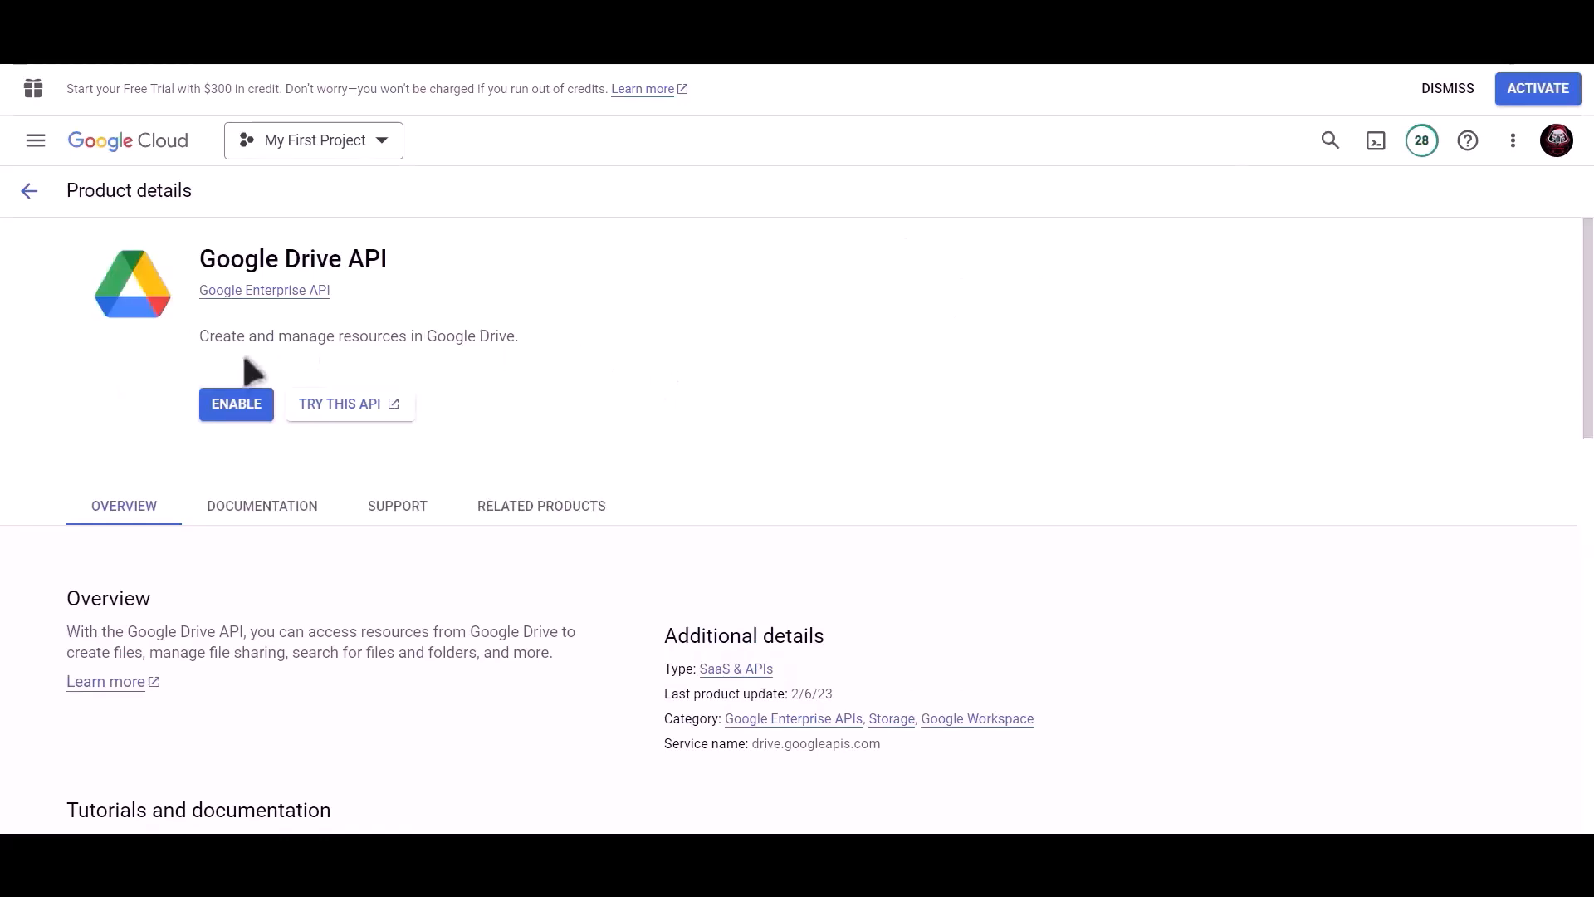
click(233, 411)
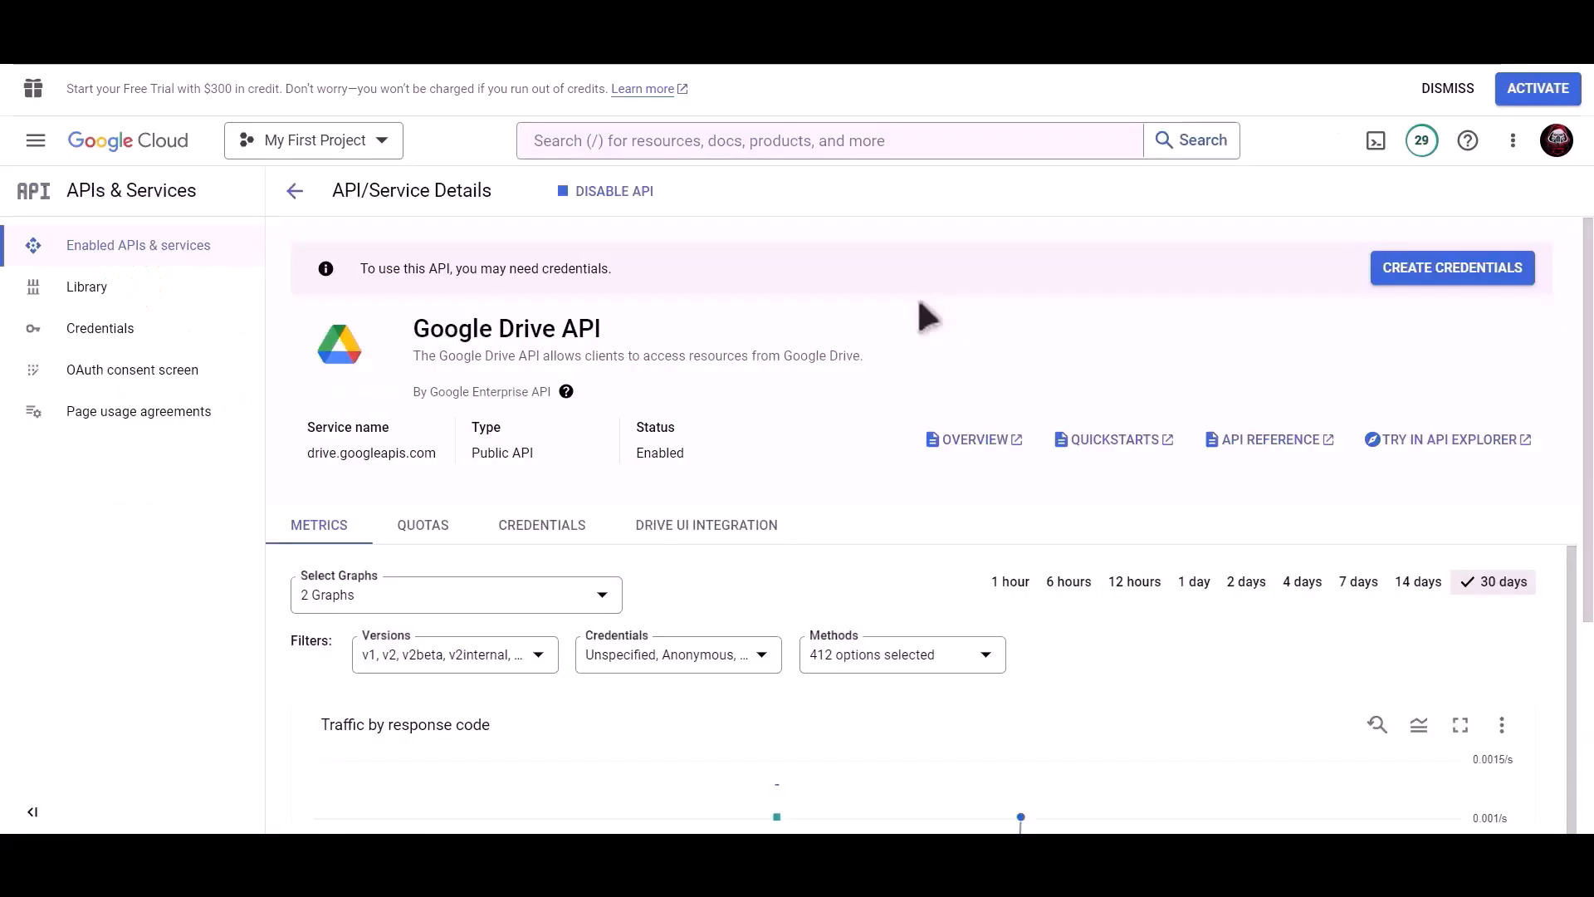
Find the Google Sheets API in the console search and enable it
click(851, 141)
text(google sheet)
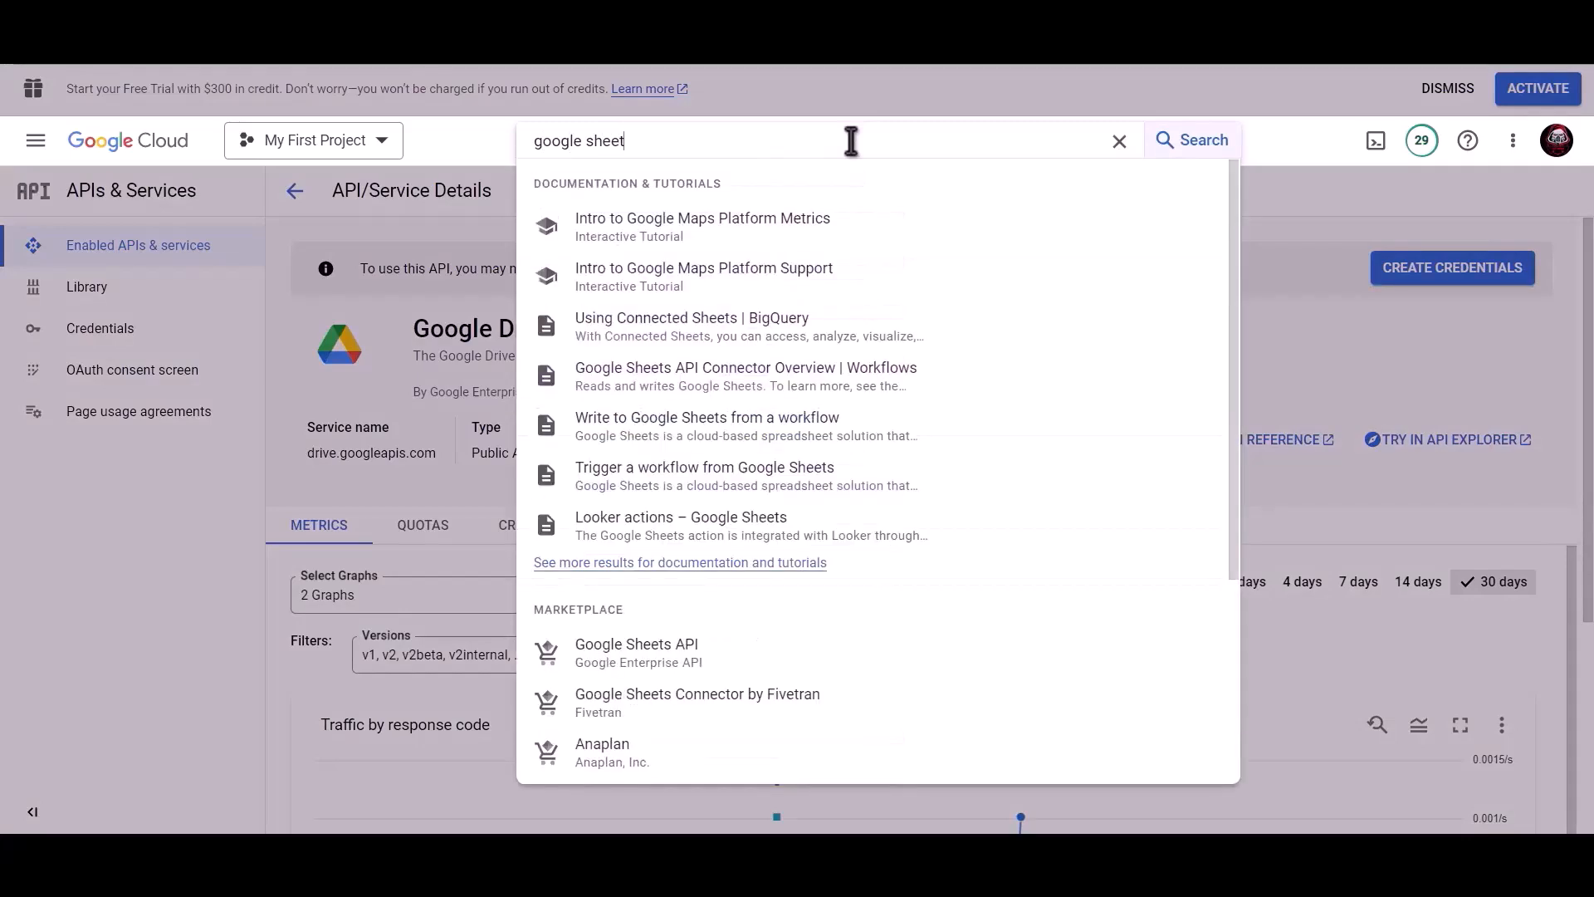
click(668, 654)
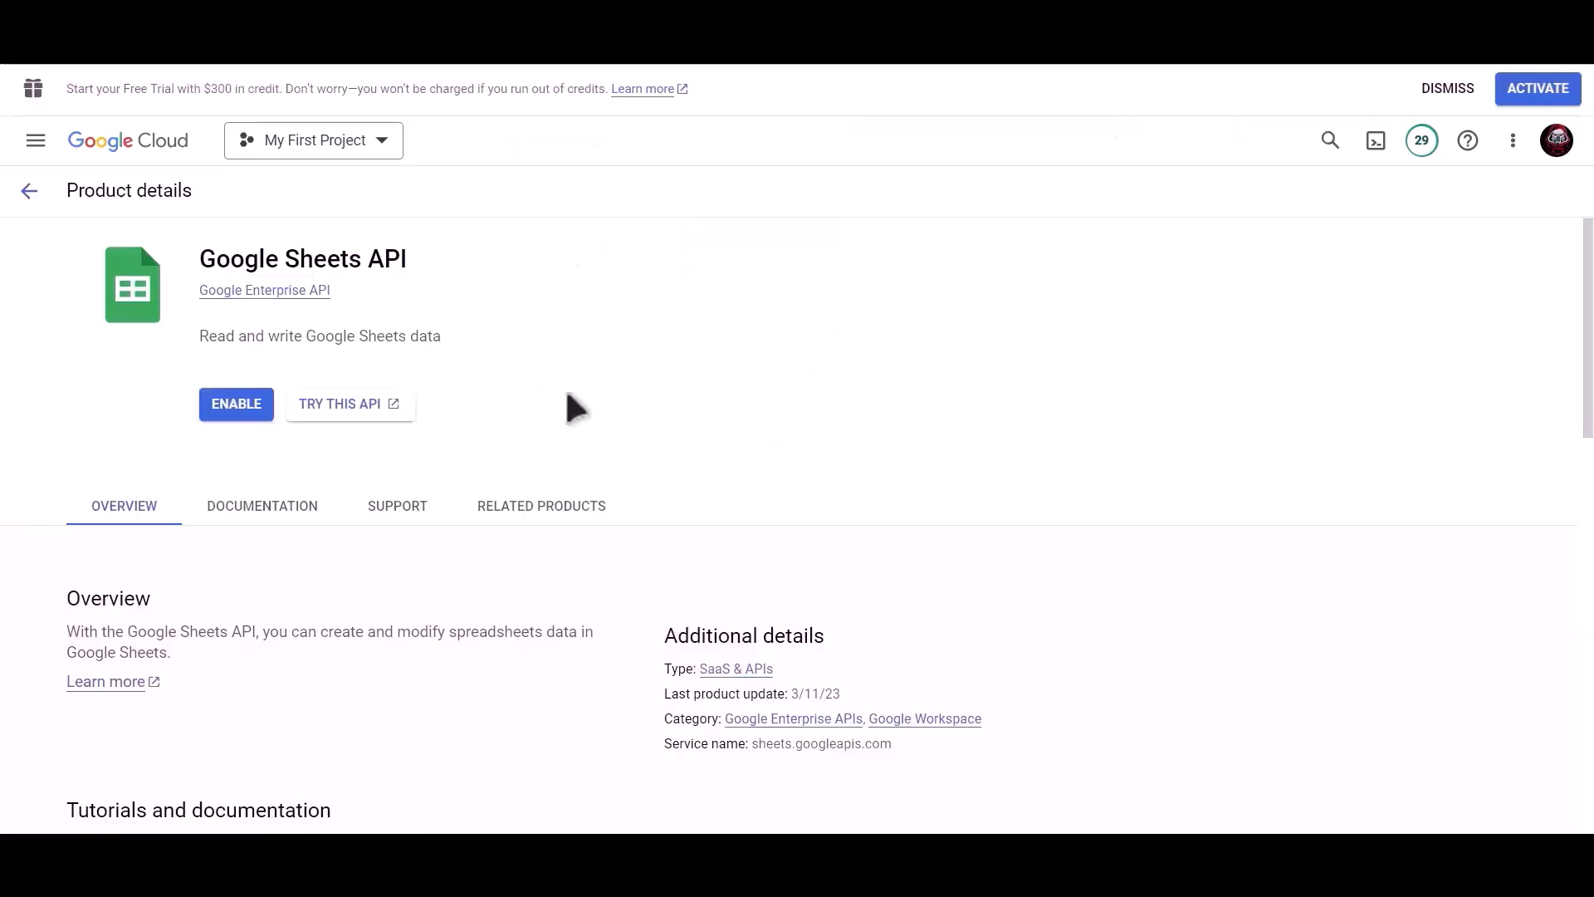
click(236, 411)
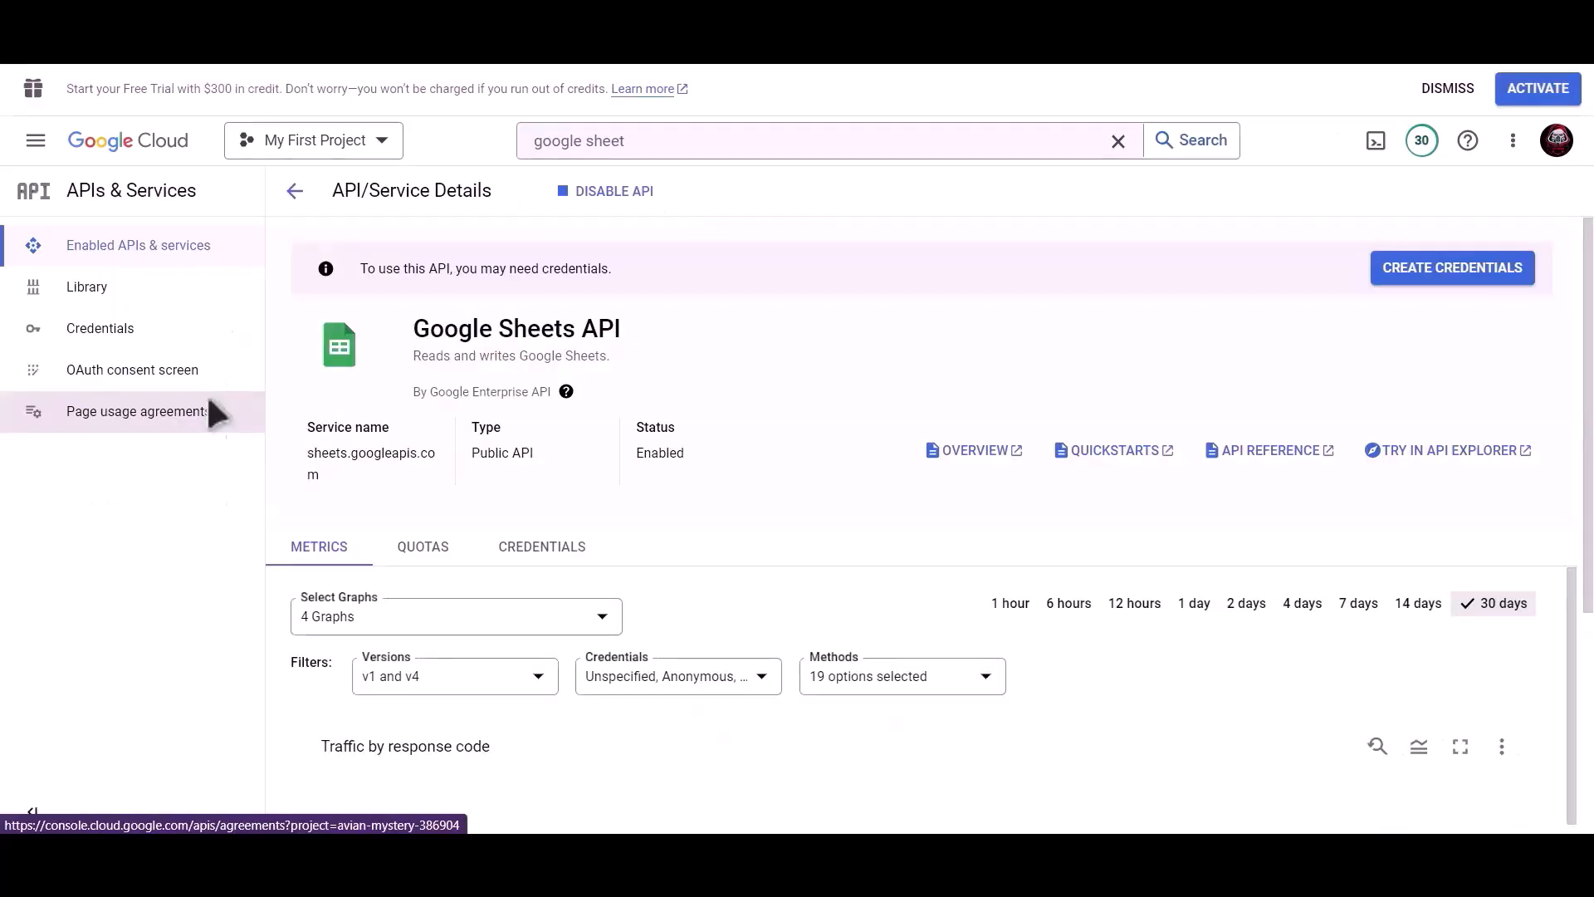
Start a new OAuth client ID of type Web application named 'Bit Integrations'
click(144, 340)
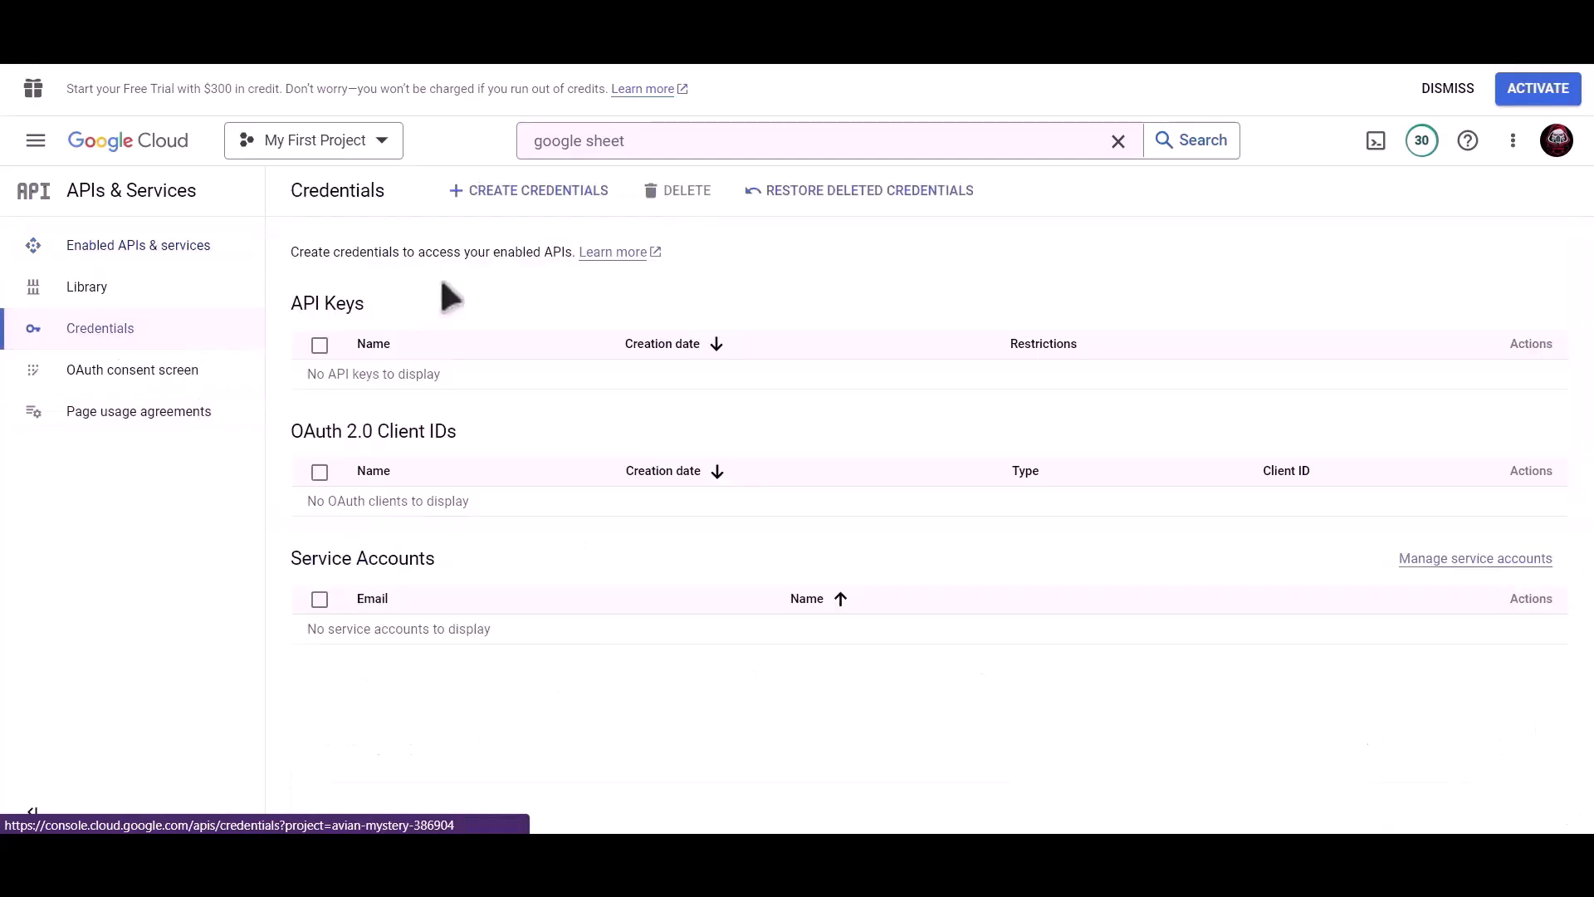
click(548, 214)
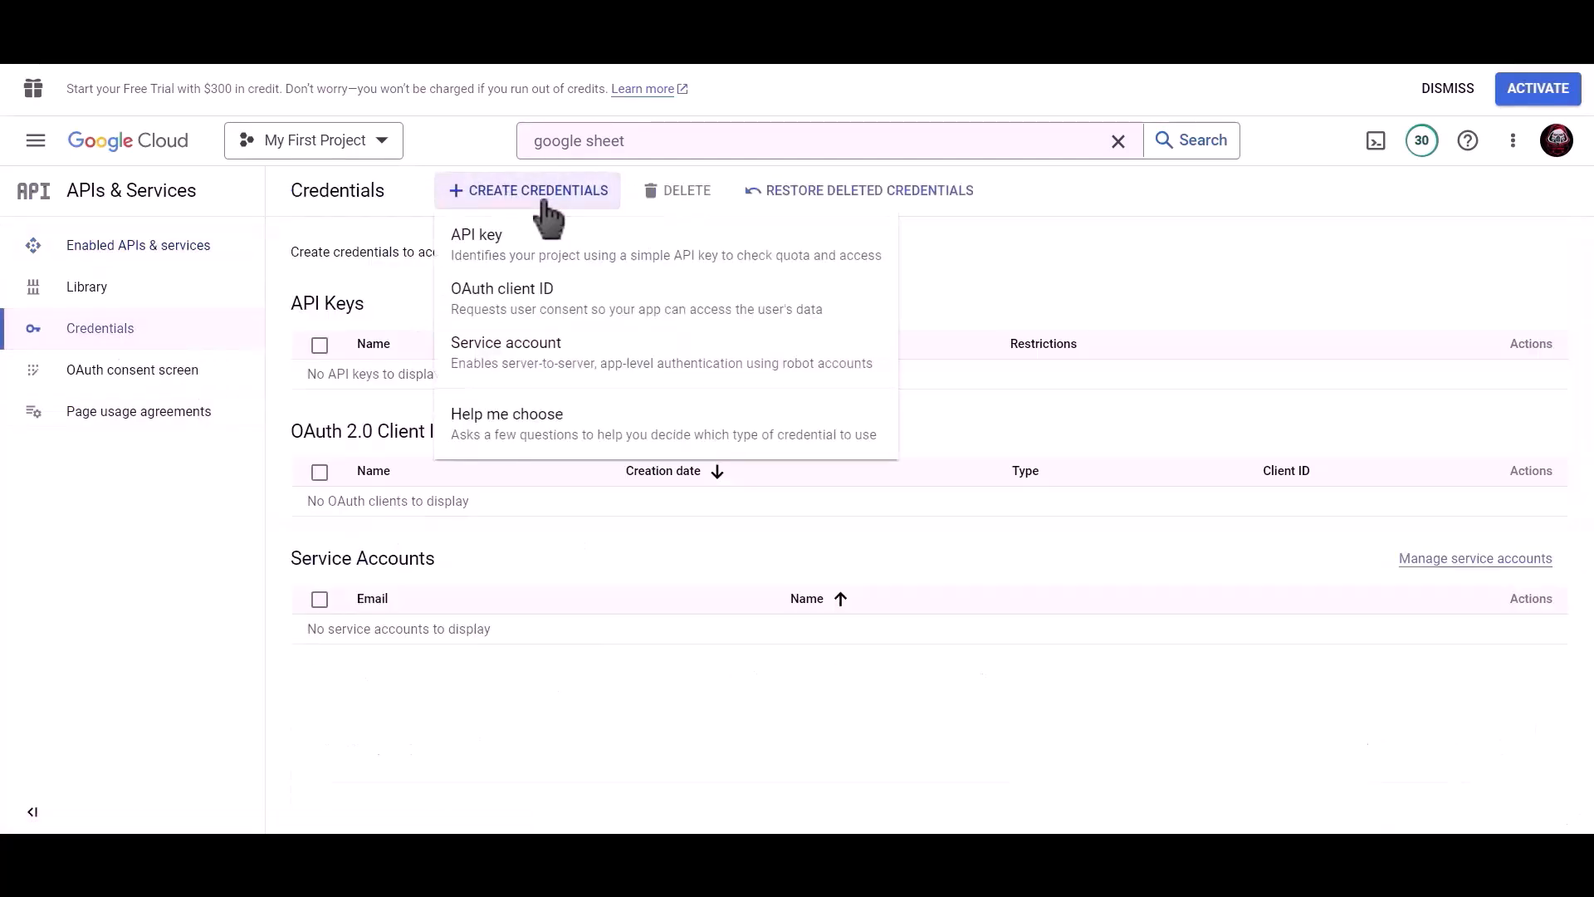
click(619, 311)
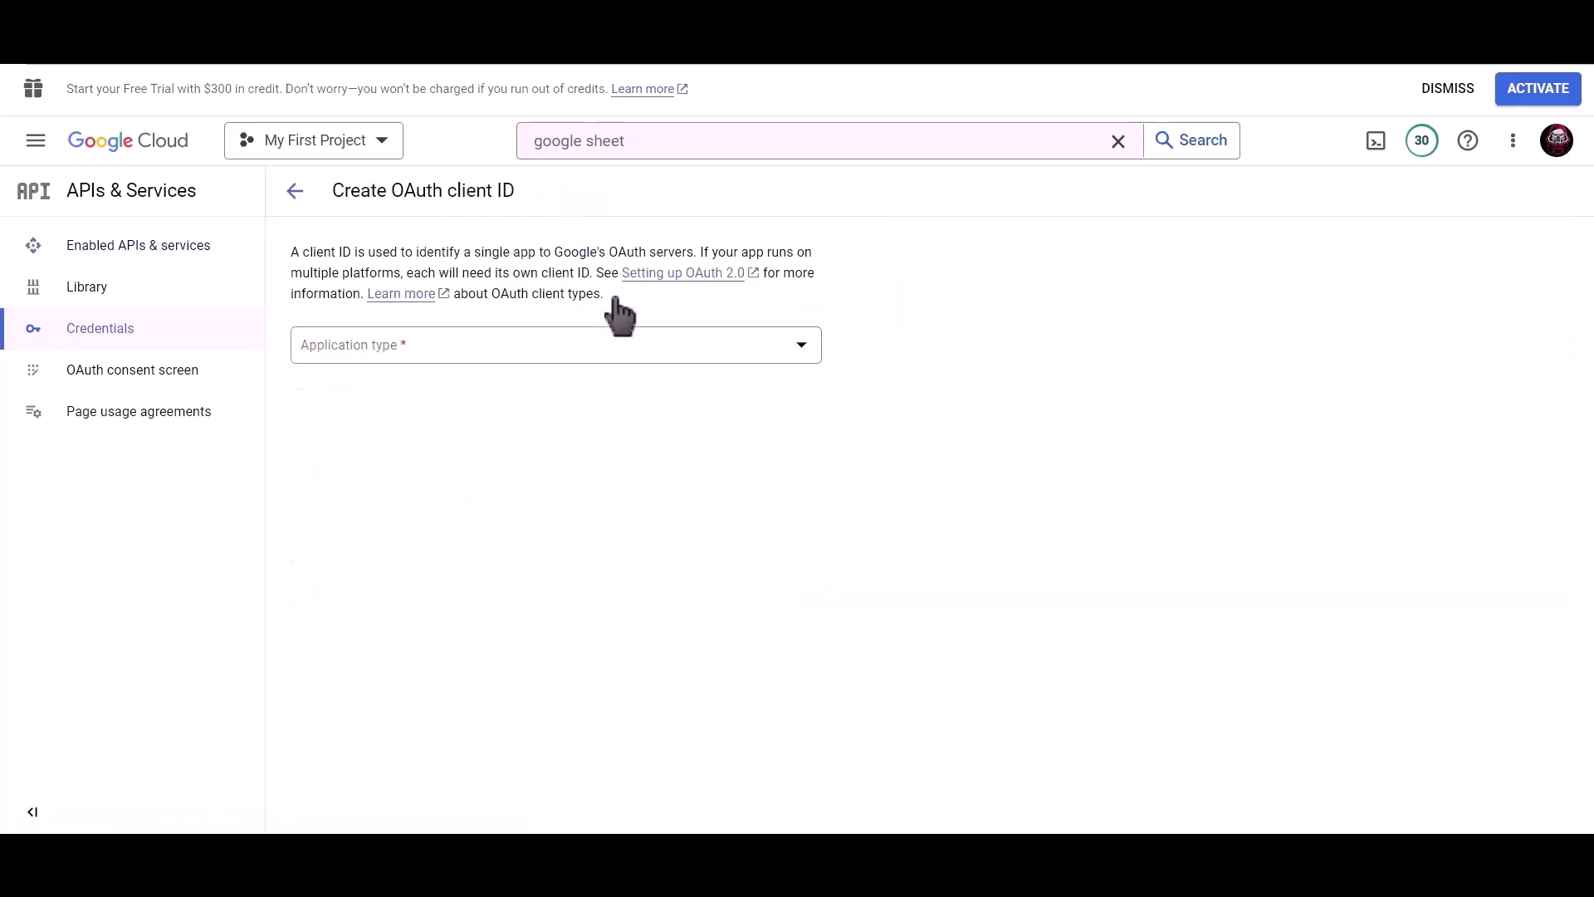
click(498, 349)
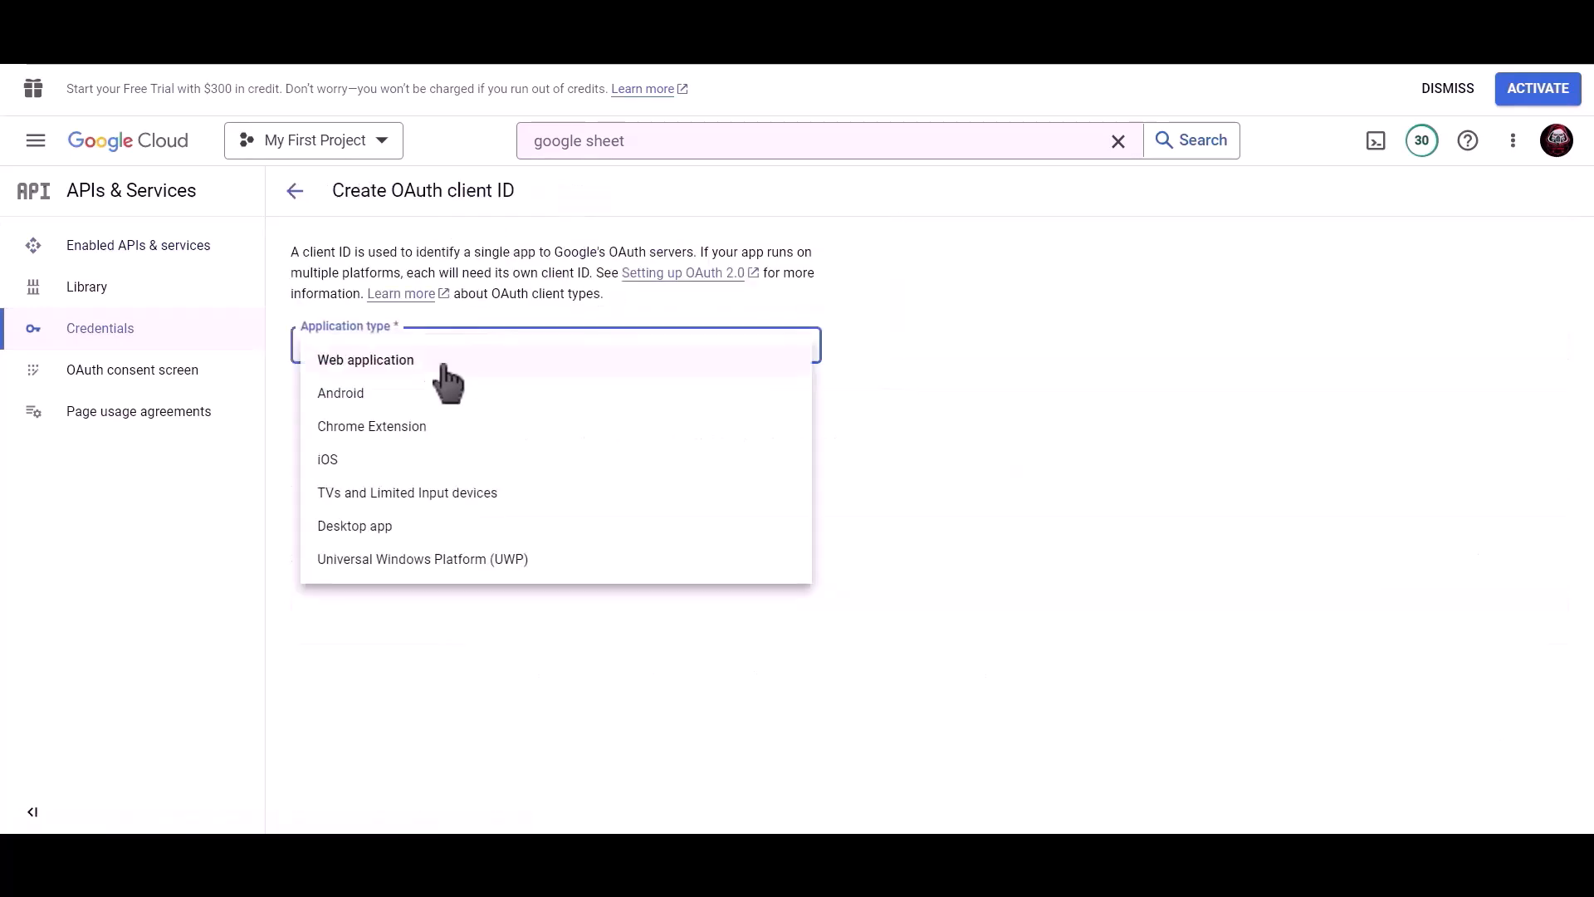
click(518, 370)
click(484, 402)
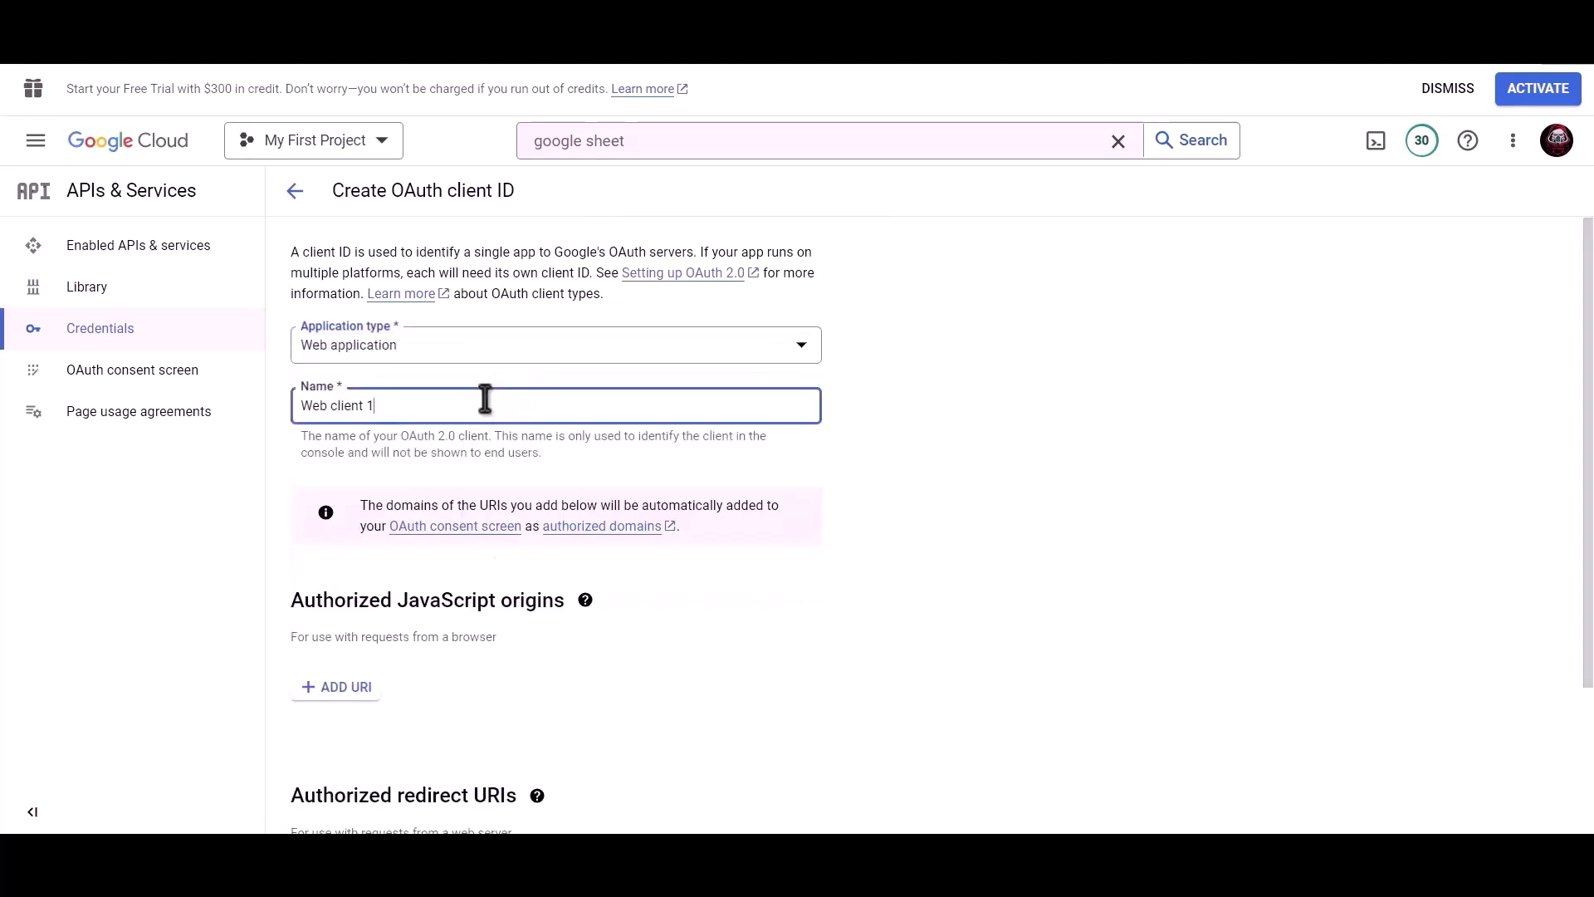
drag(484, 401, 296, 404)
text(Bit Integrations)
Add the plugin's redirect URI as an authorized redirect URI, create the client, and copy its client ID
scroll(560, 426, down, 2)
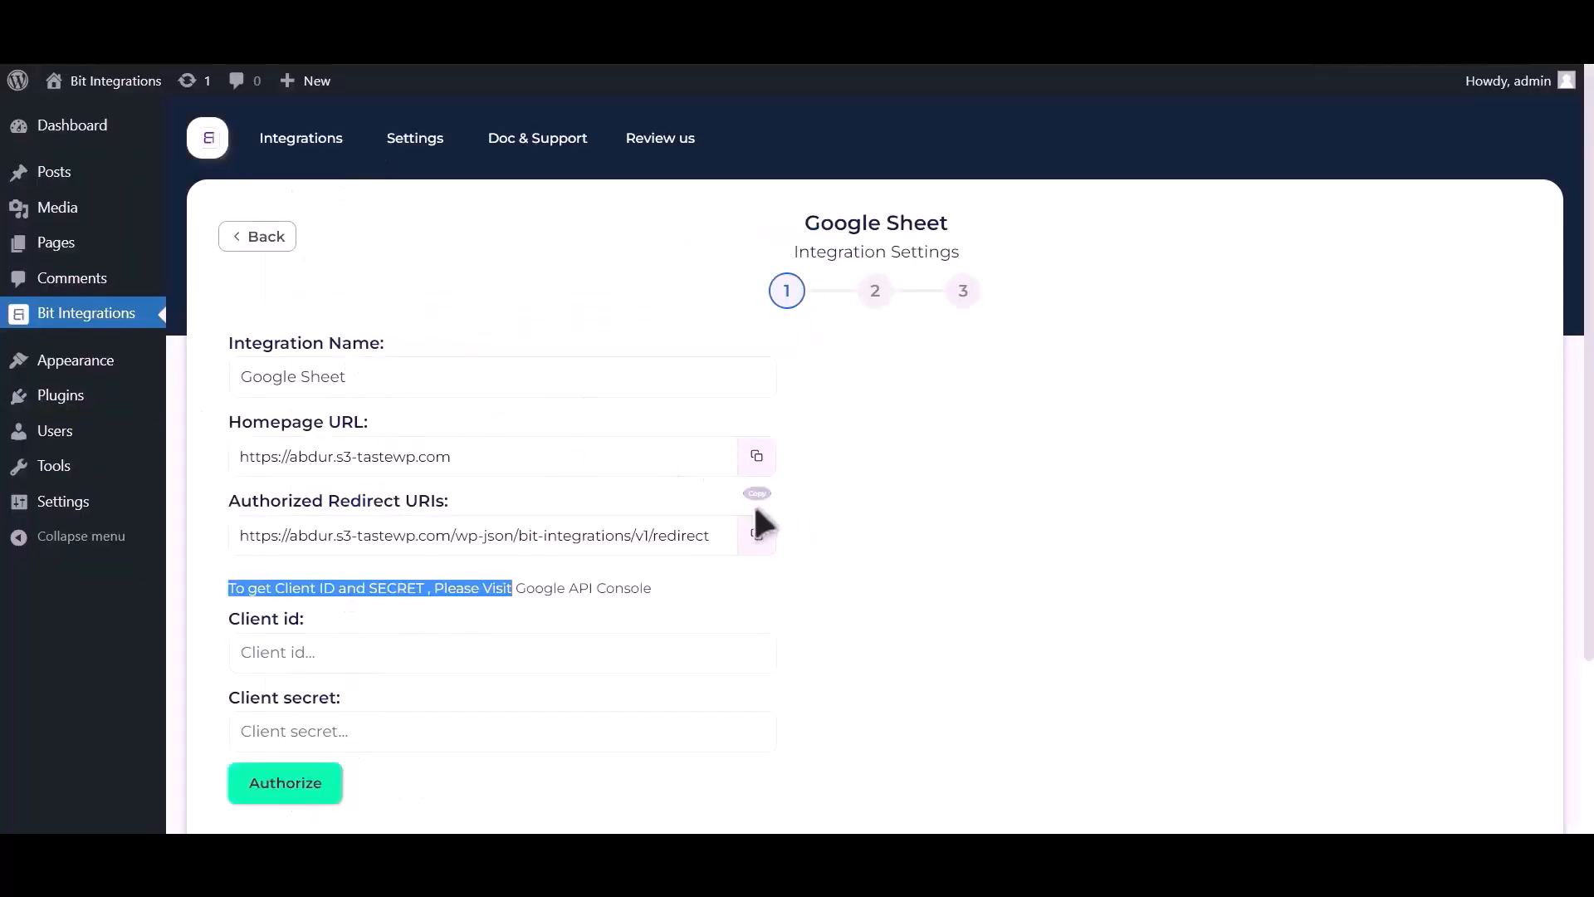
click(755, 535)
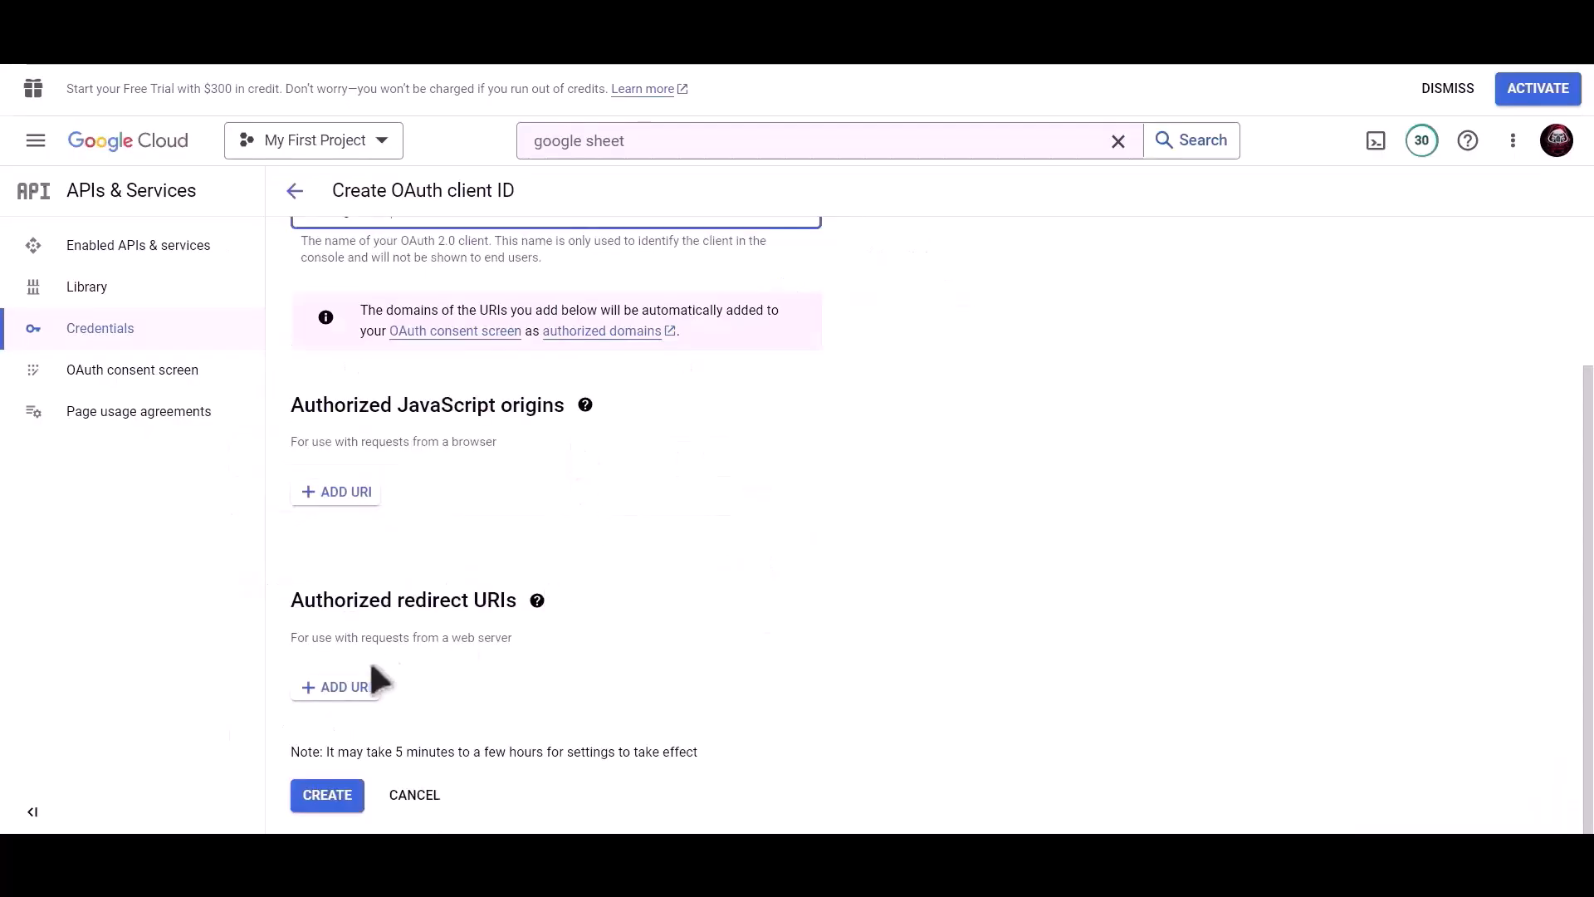
click(334, 688)
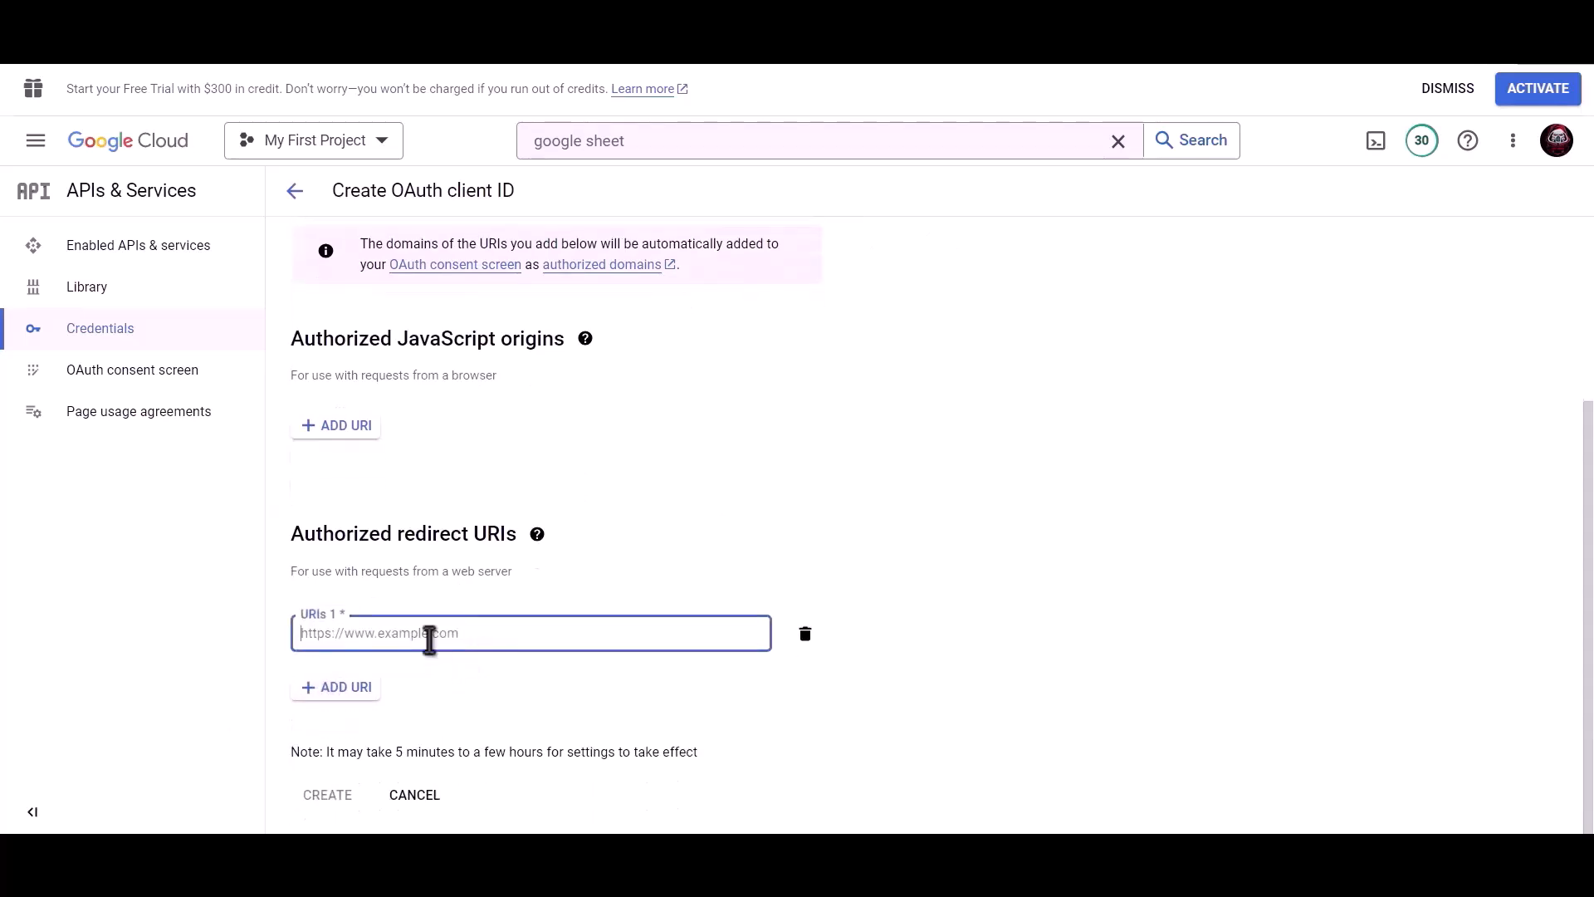
key(ctrl+v)
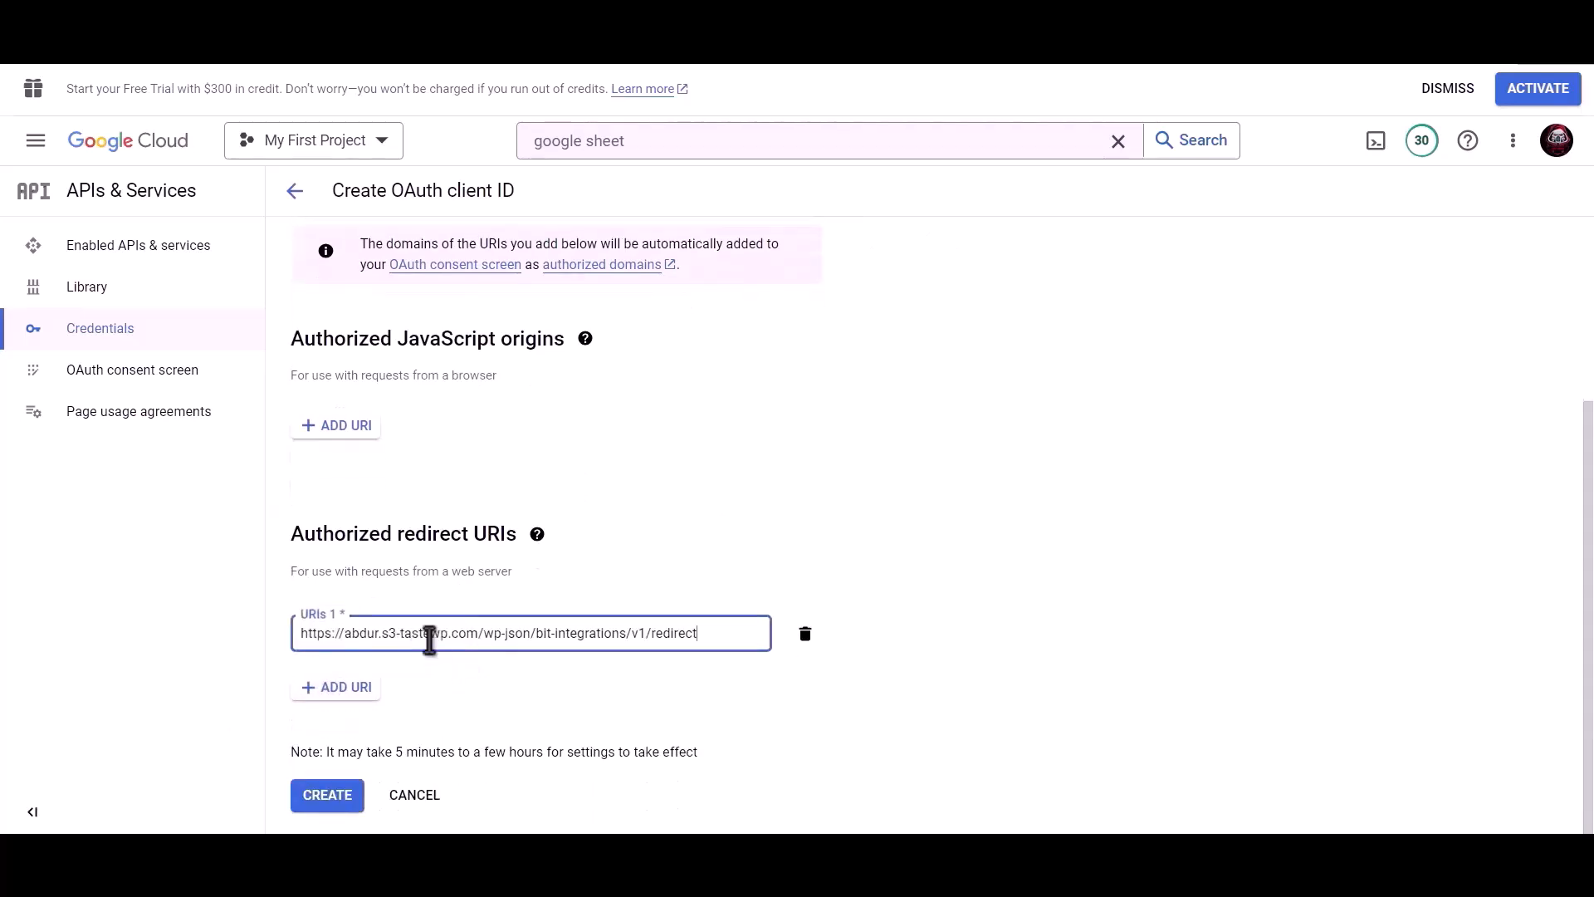
click(327, 798)
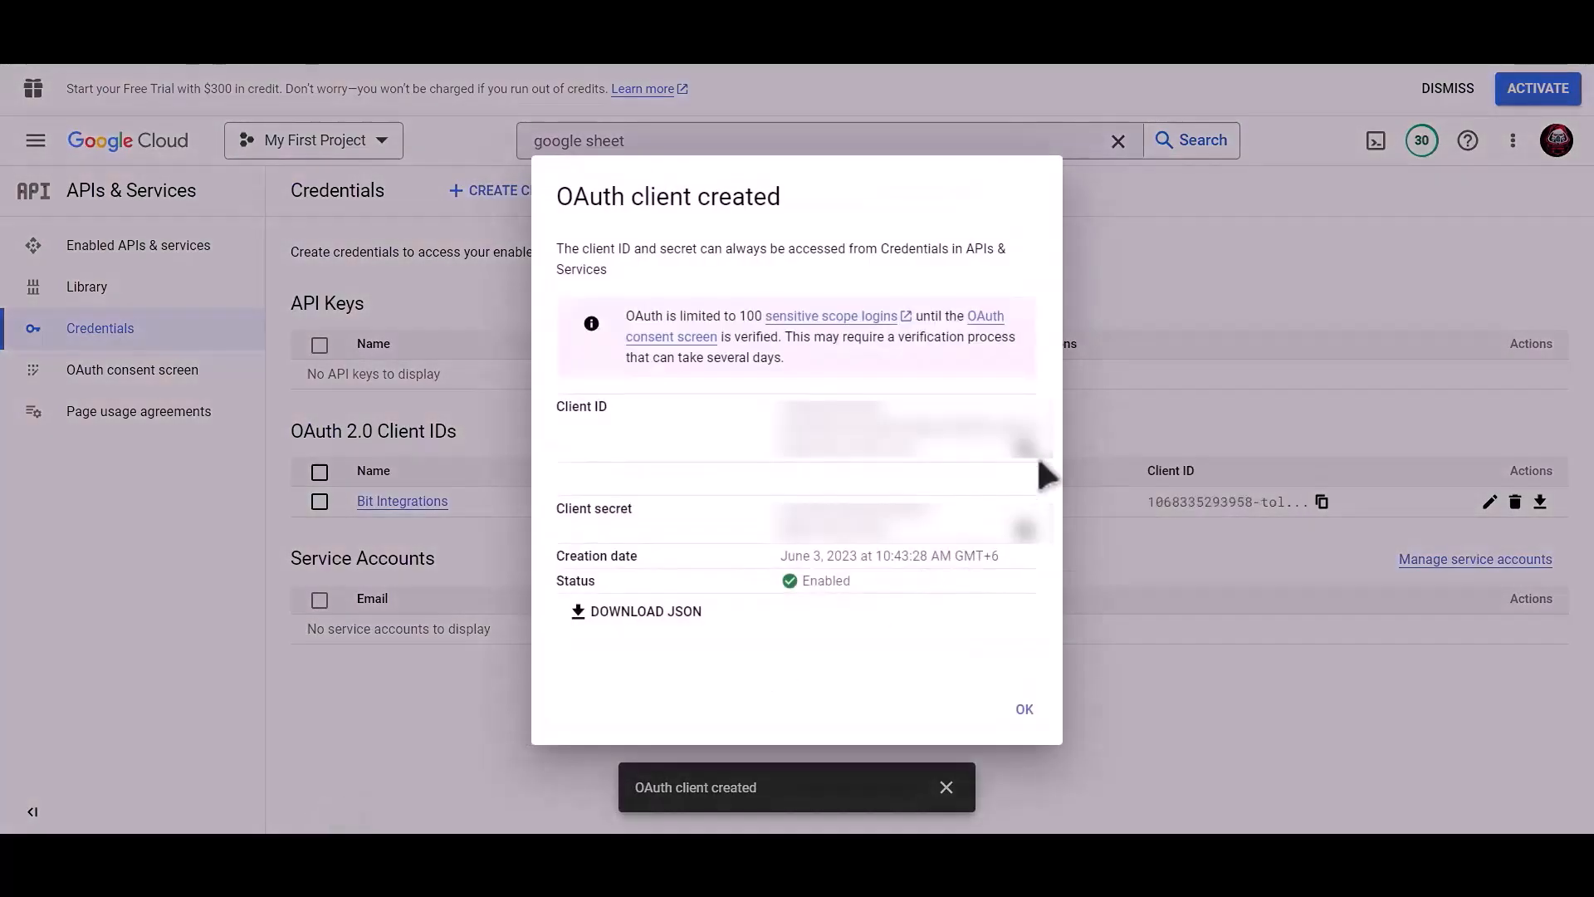
click(1028, 453)
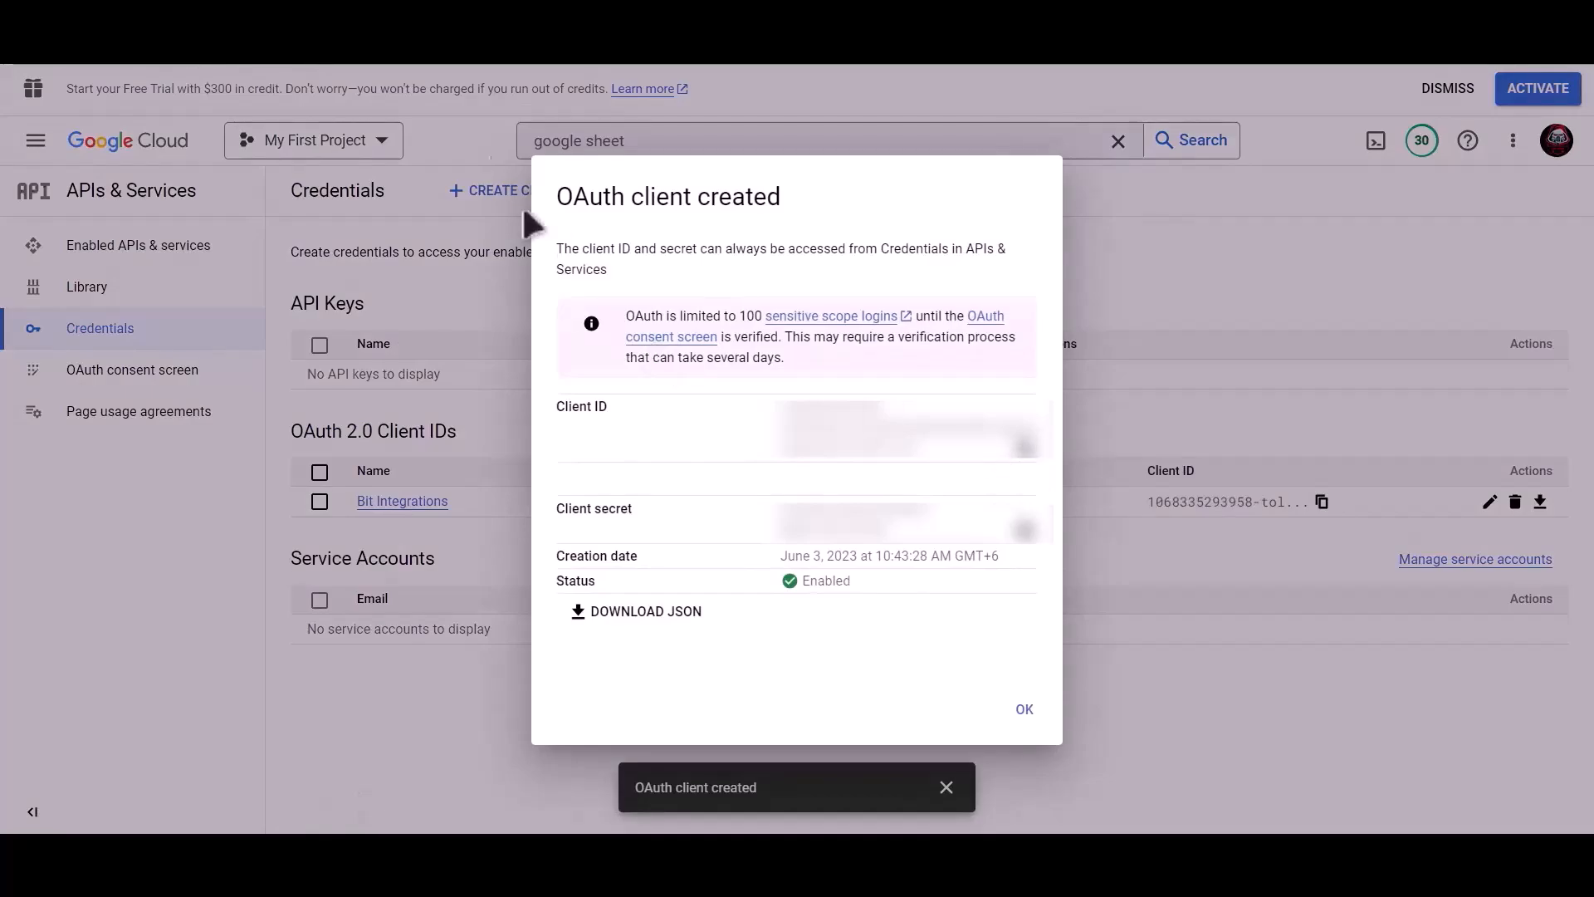
click(448, 16)
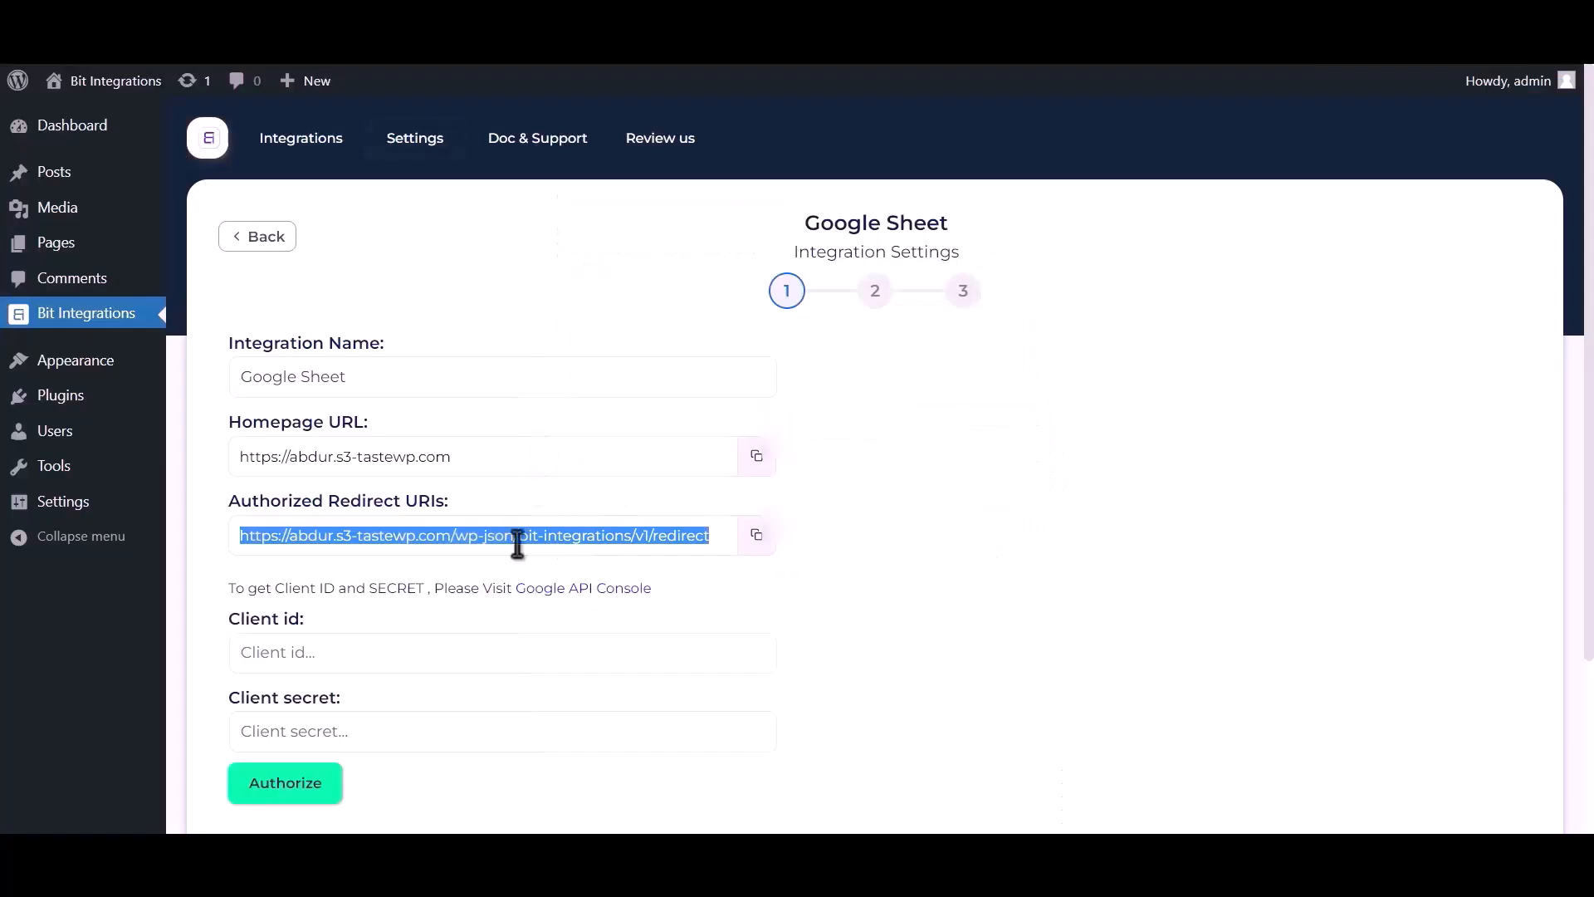
Paste the OAuth client ID and client secret into the Google Sheet integration's Client id and Client secret fields
click(395, 649)
key(ctrl+v)
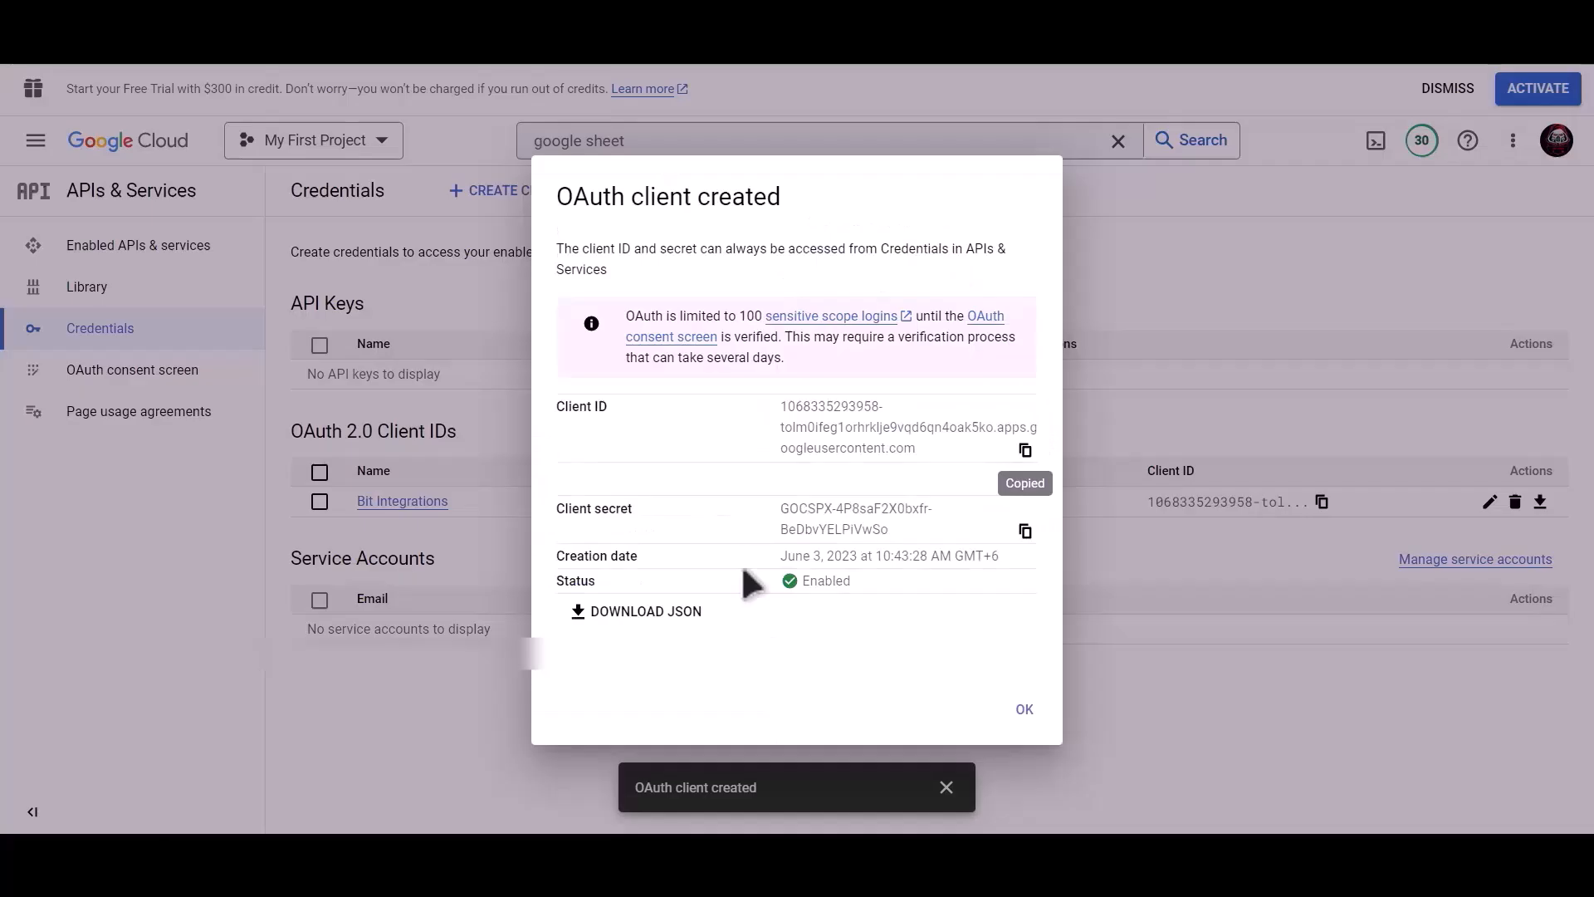
click(1026, 534)
click(416, 33)
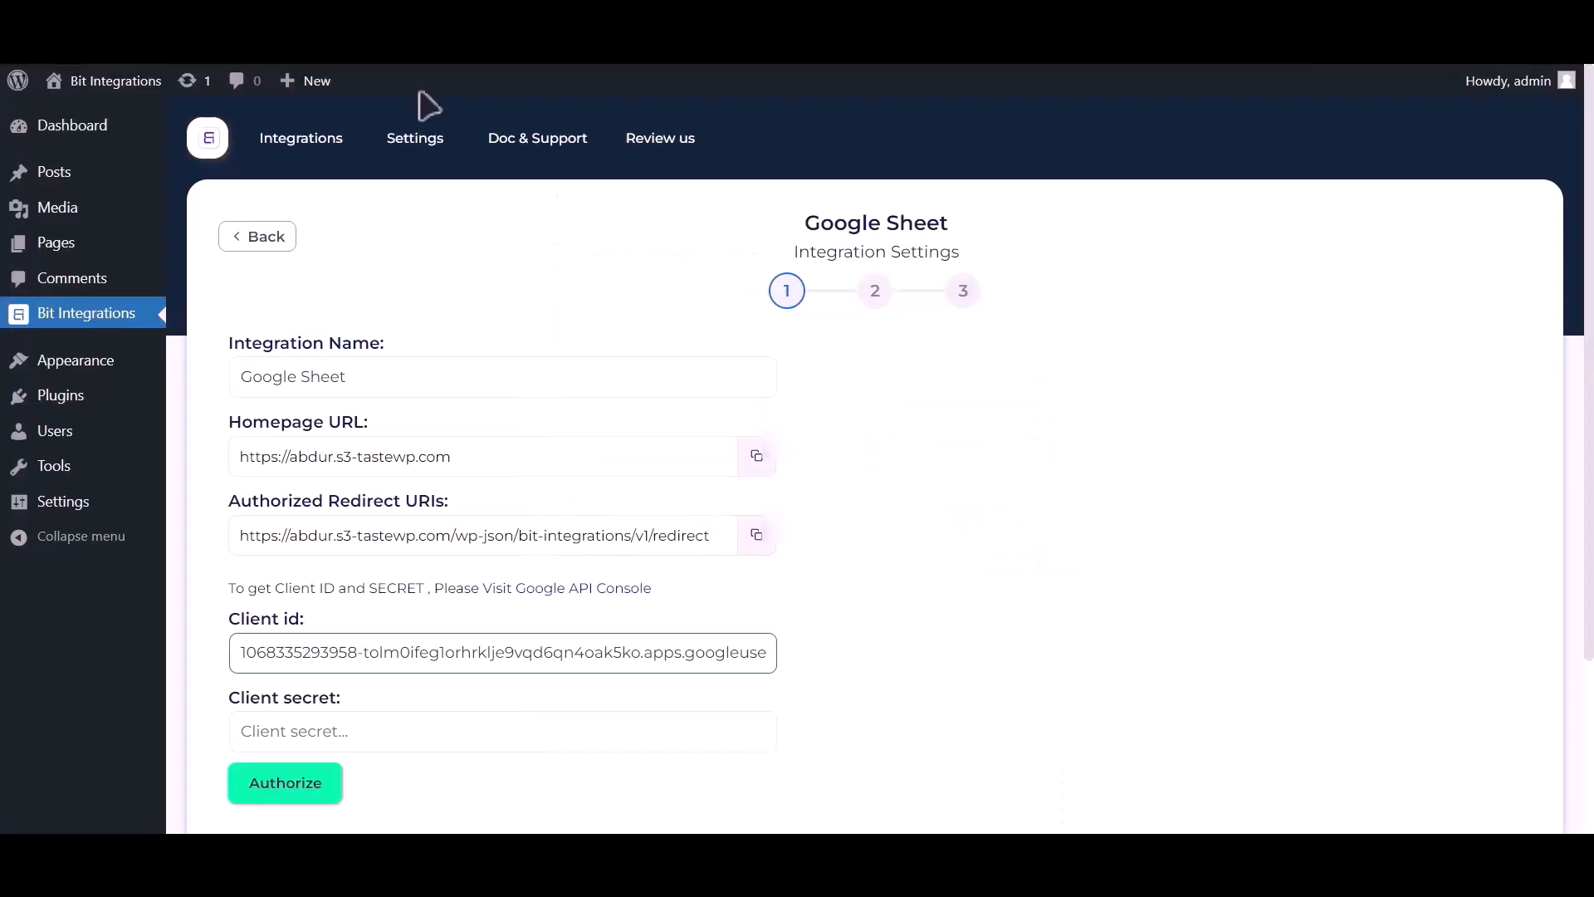
click(357, 728)
key(ctrl+v)
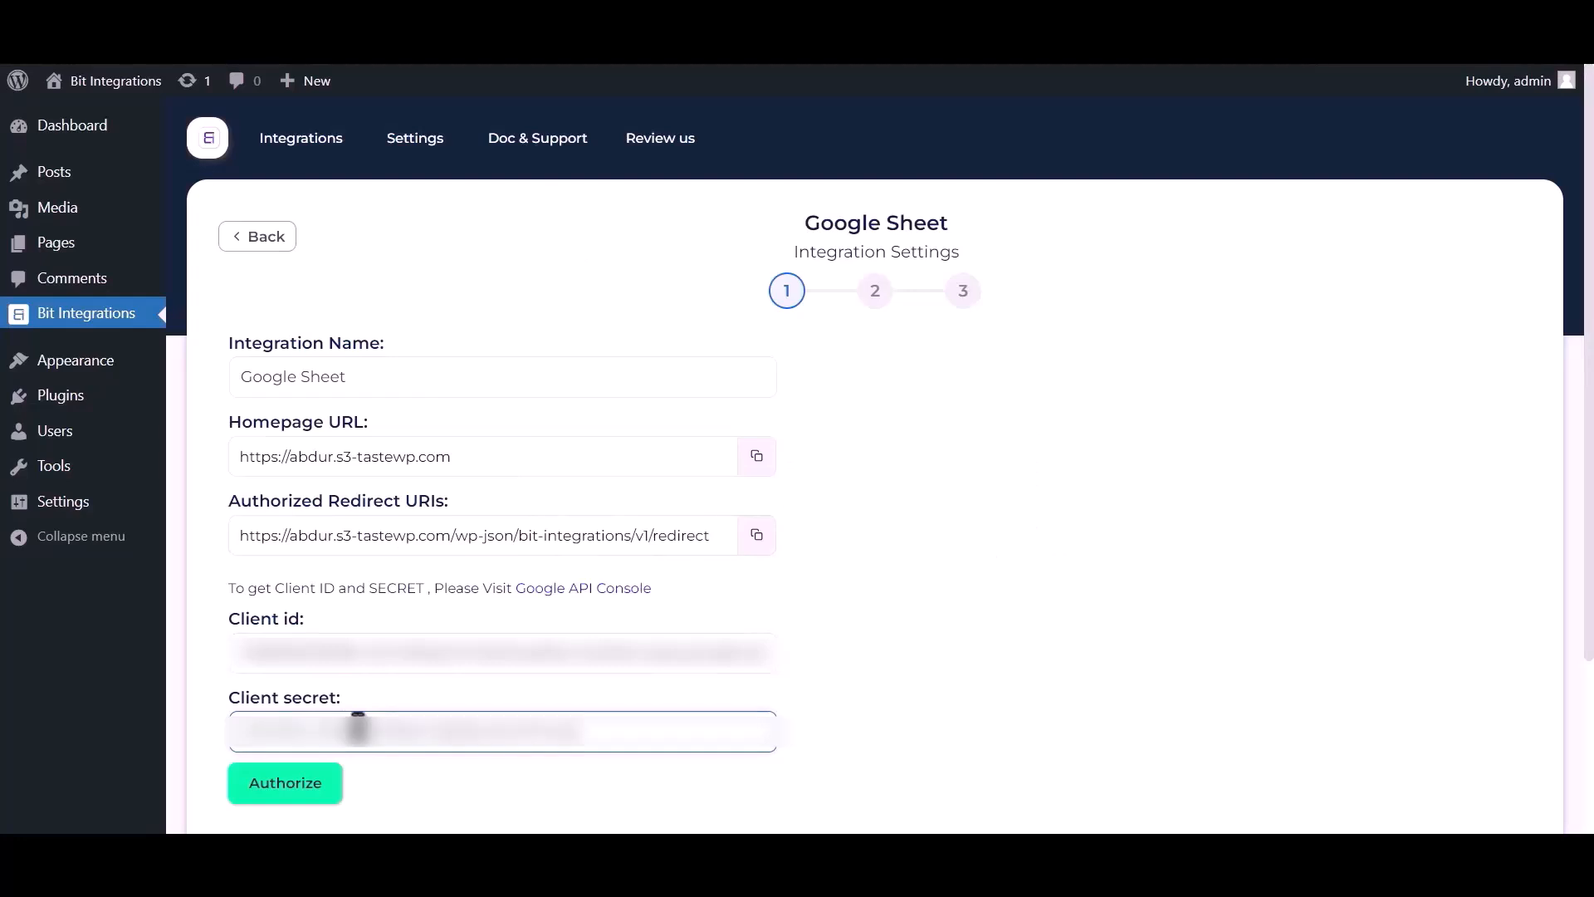
Authorize with the Google account, continuing past the unverified-app warning and allowing access
click(295, 787)
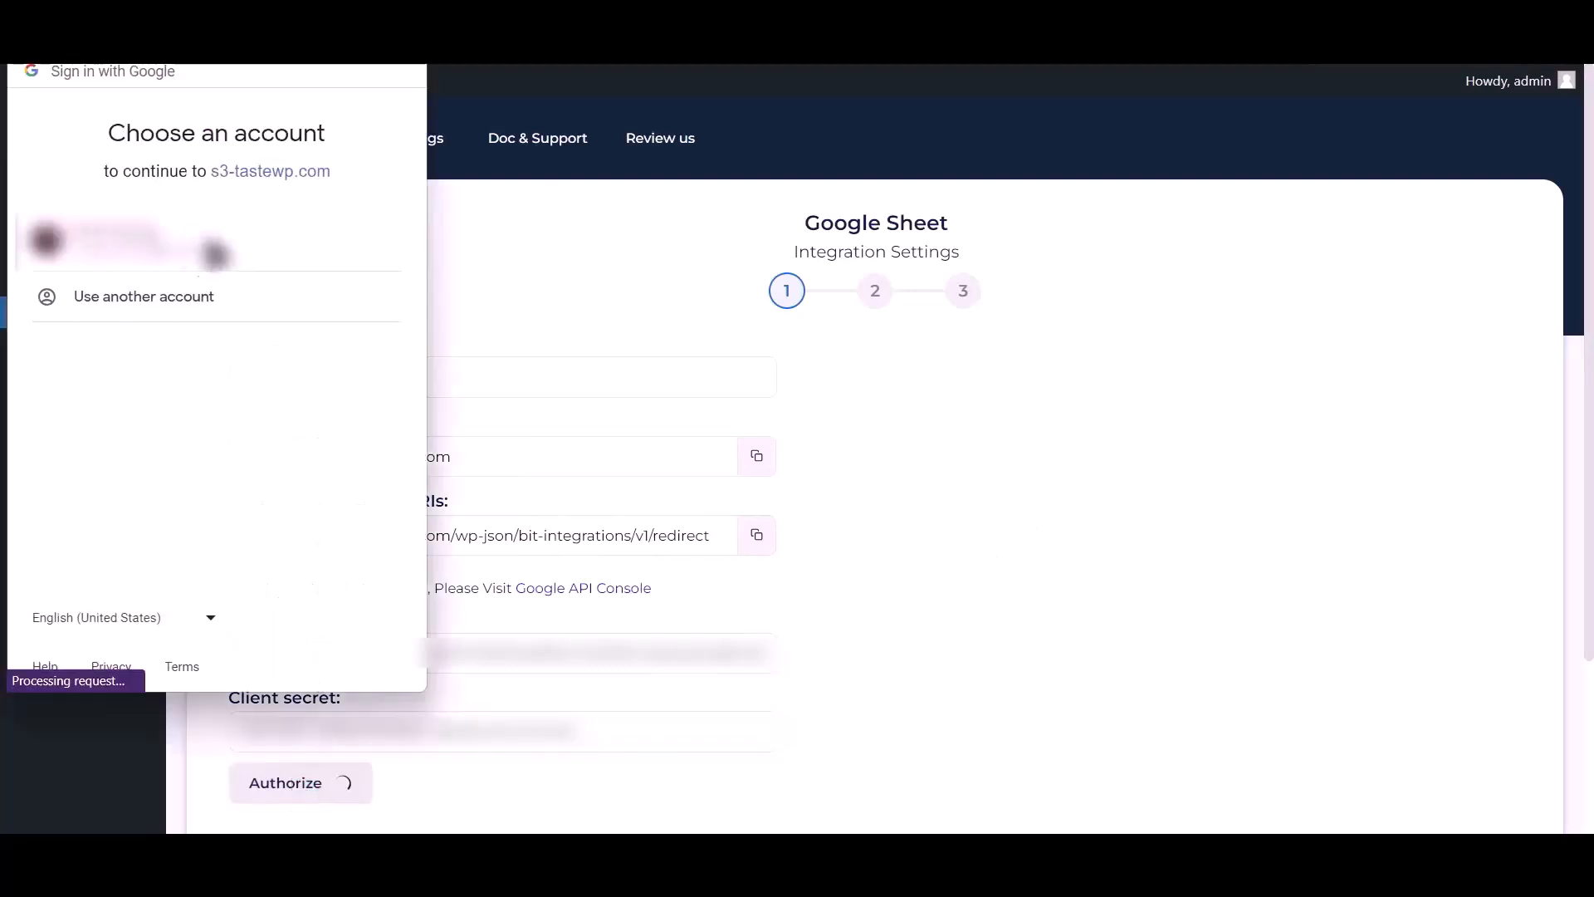
click(197, 250)
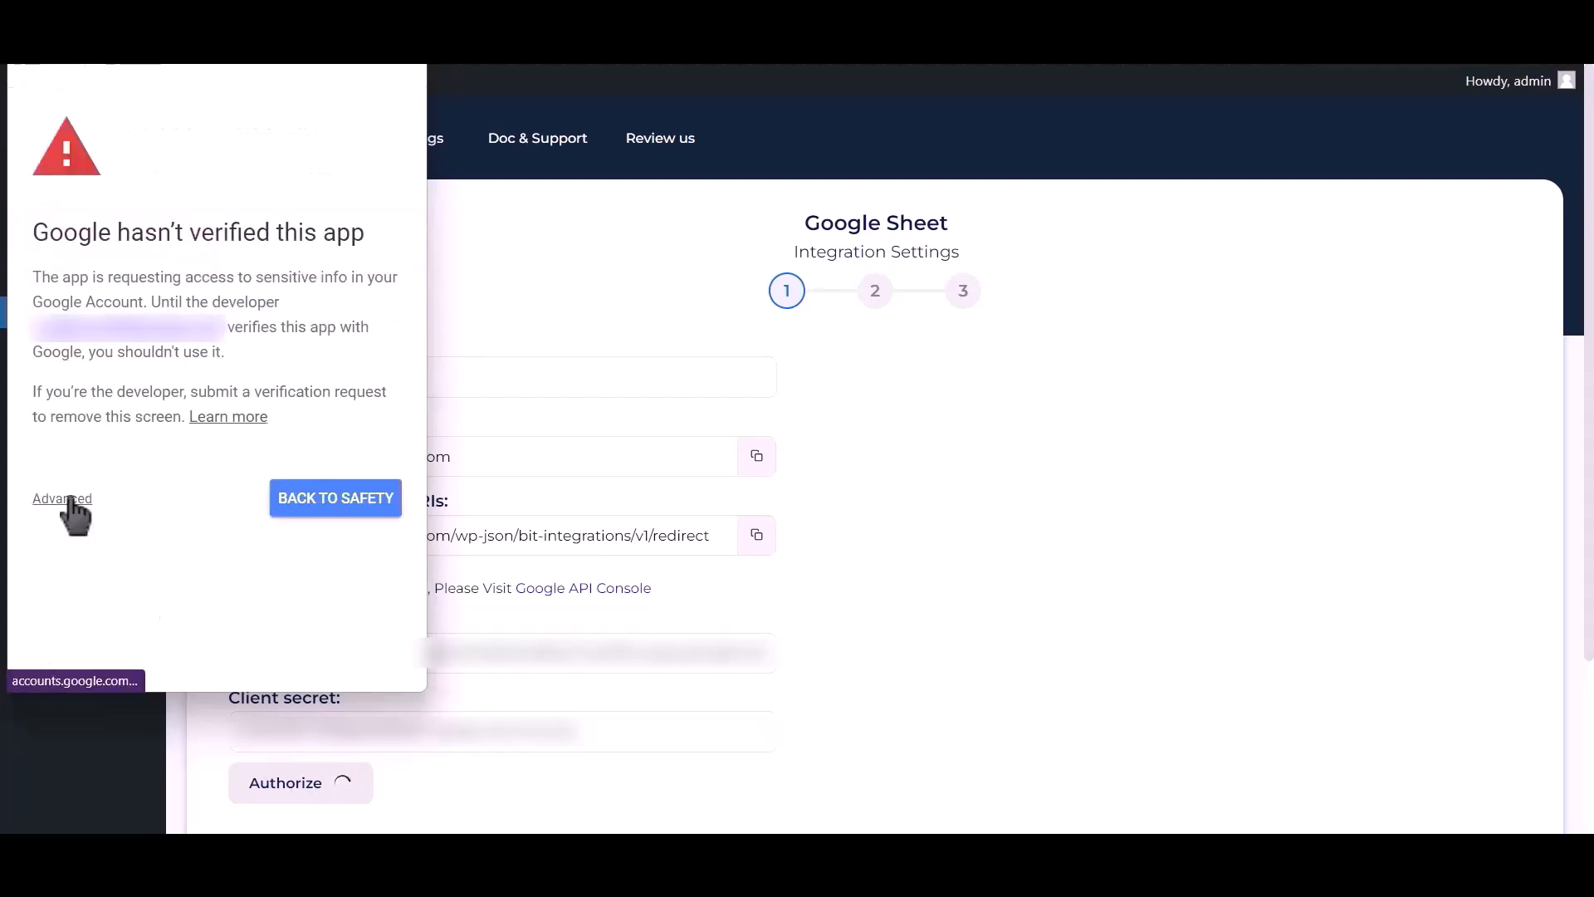
click(70, 500)
click(121, 649)
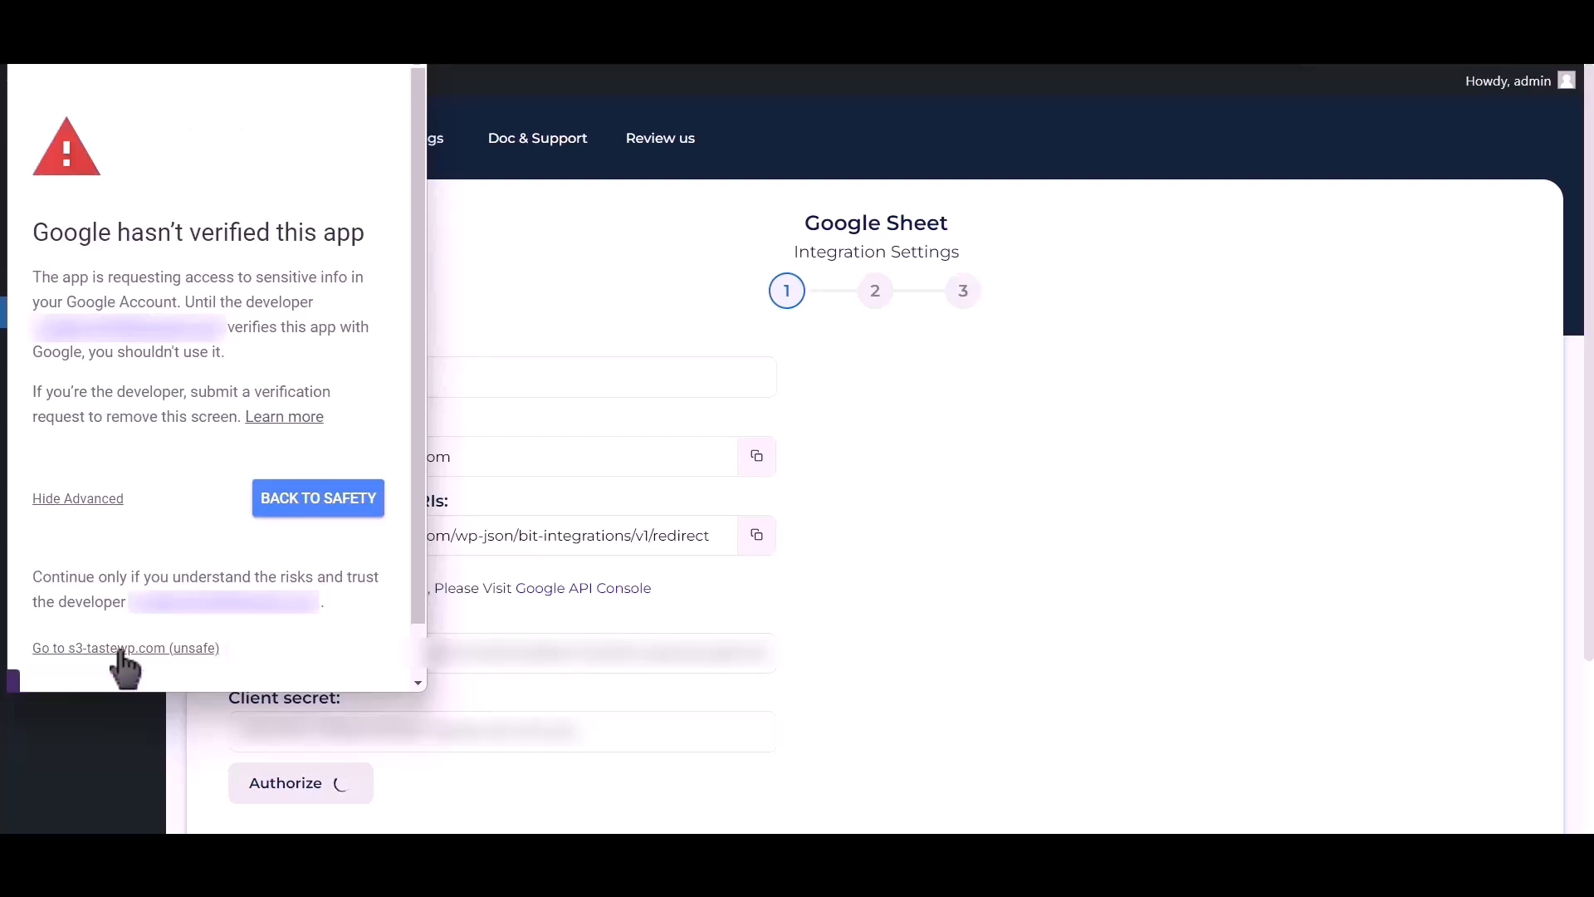
click(299, 664)
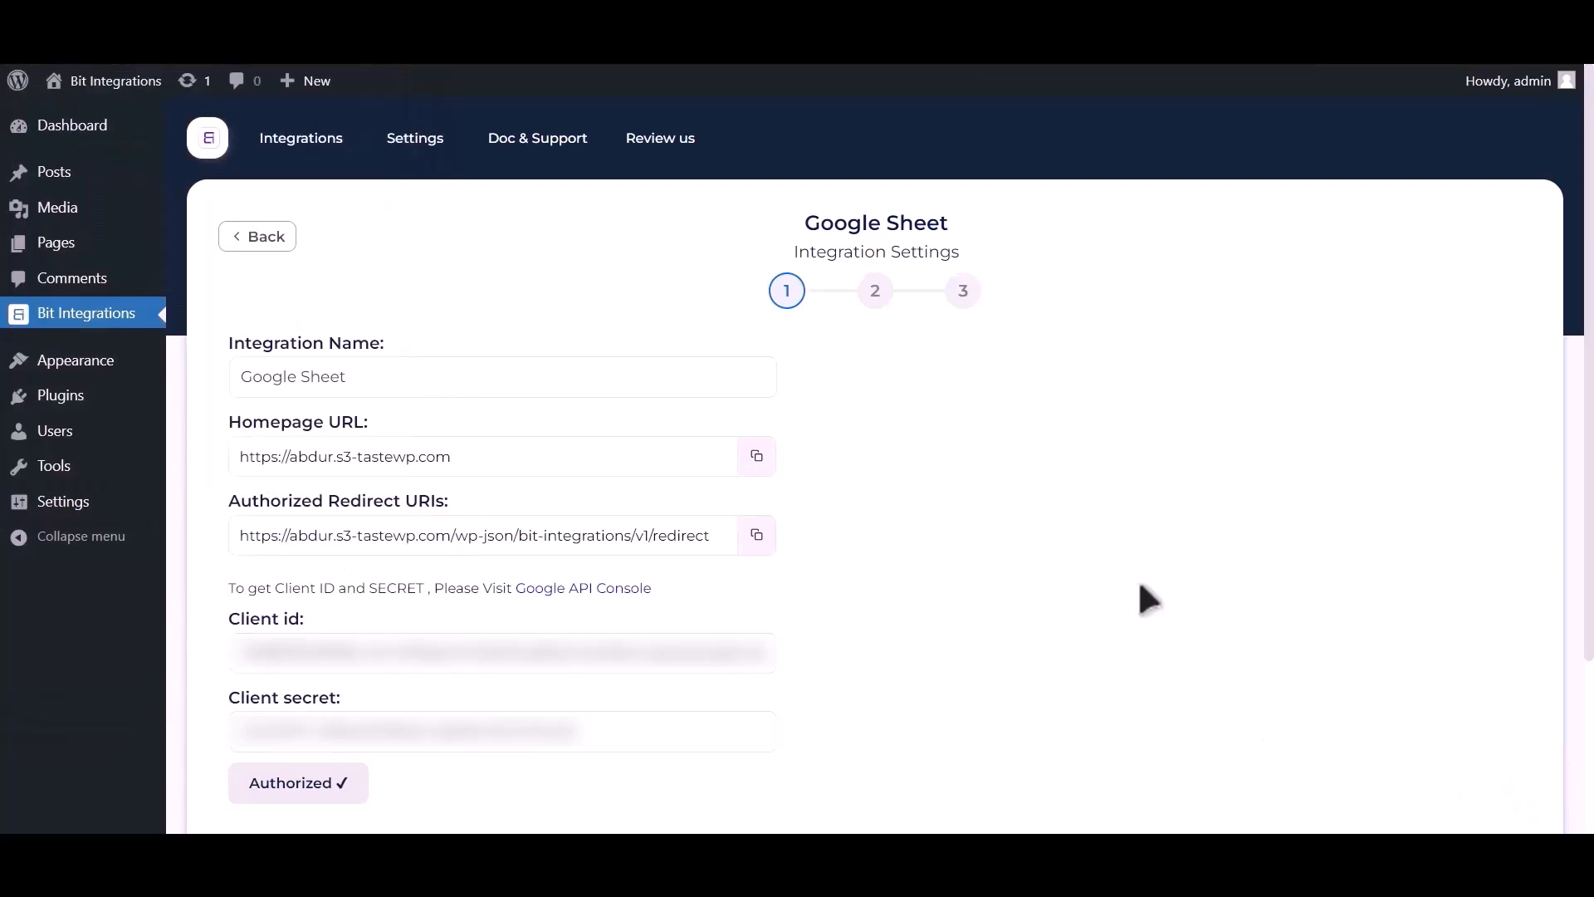
scroll(1135, 581, down, 3)
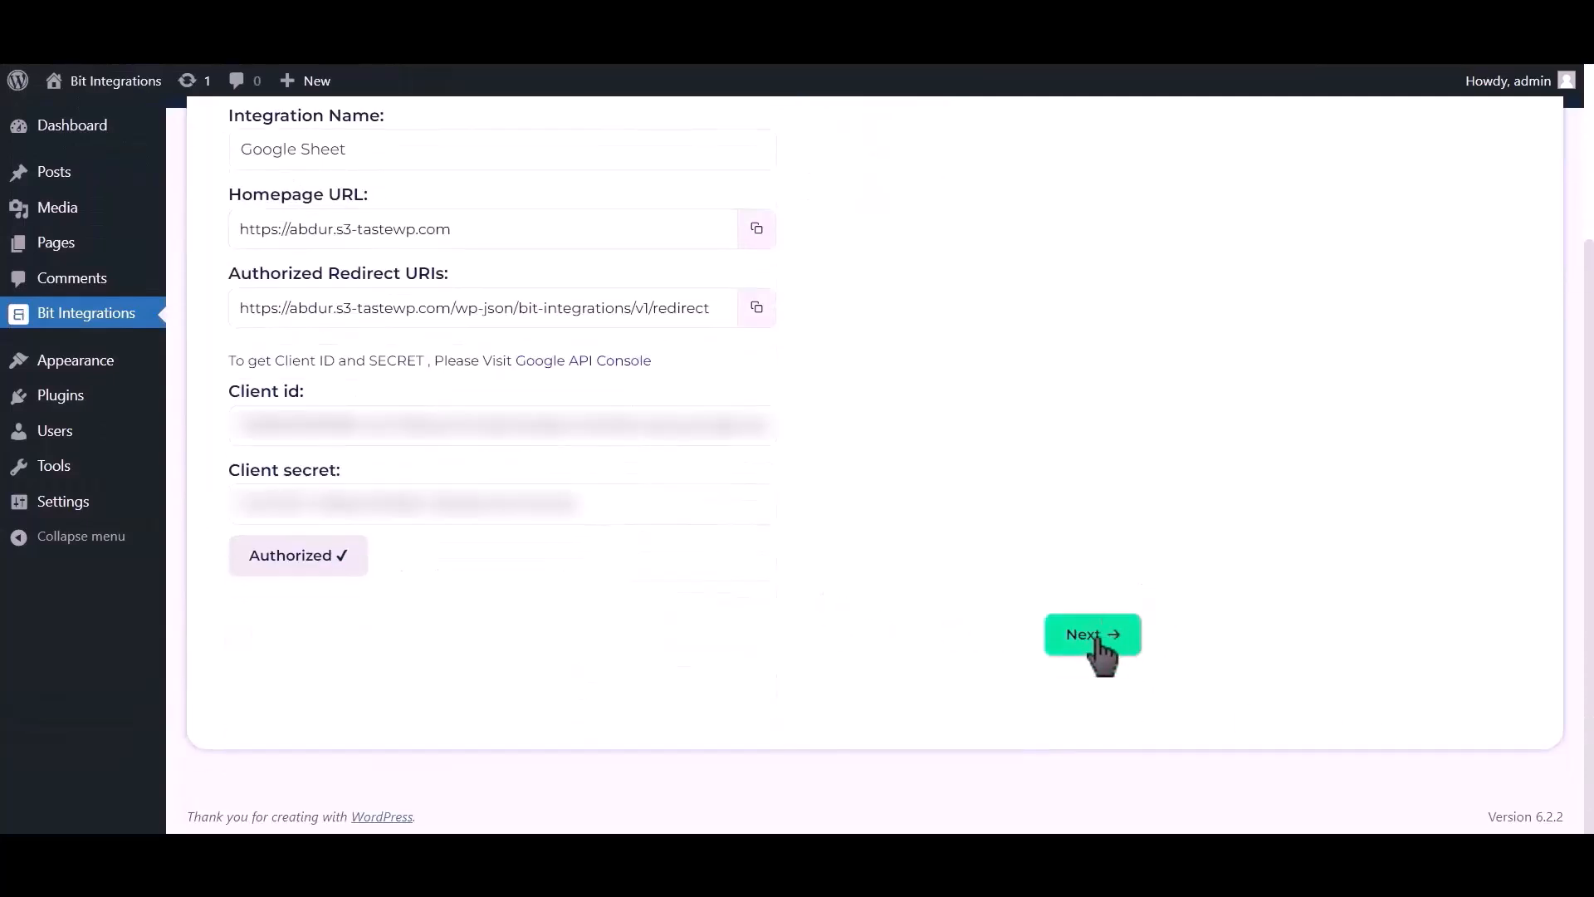
On step 2, select spreadsheet Post_Google_Sheet and worksheet Sheet1, keeping header row A1
click(1096, 639)
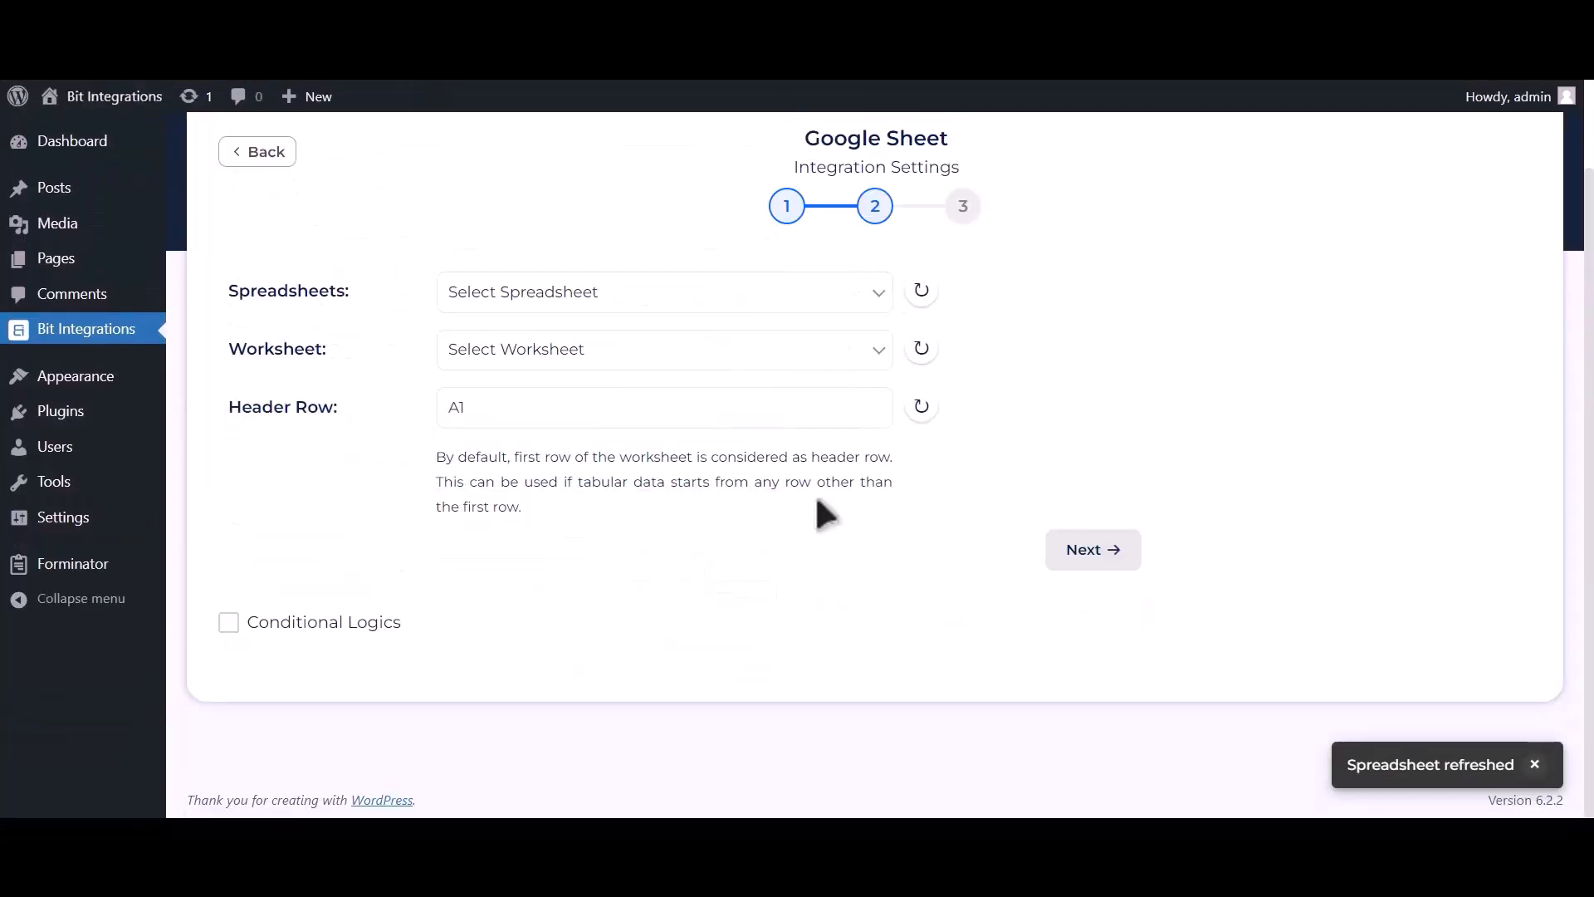
click(745, 304)
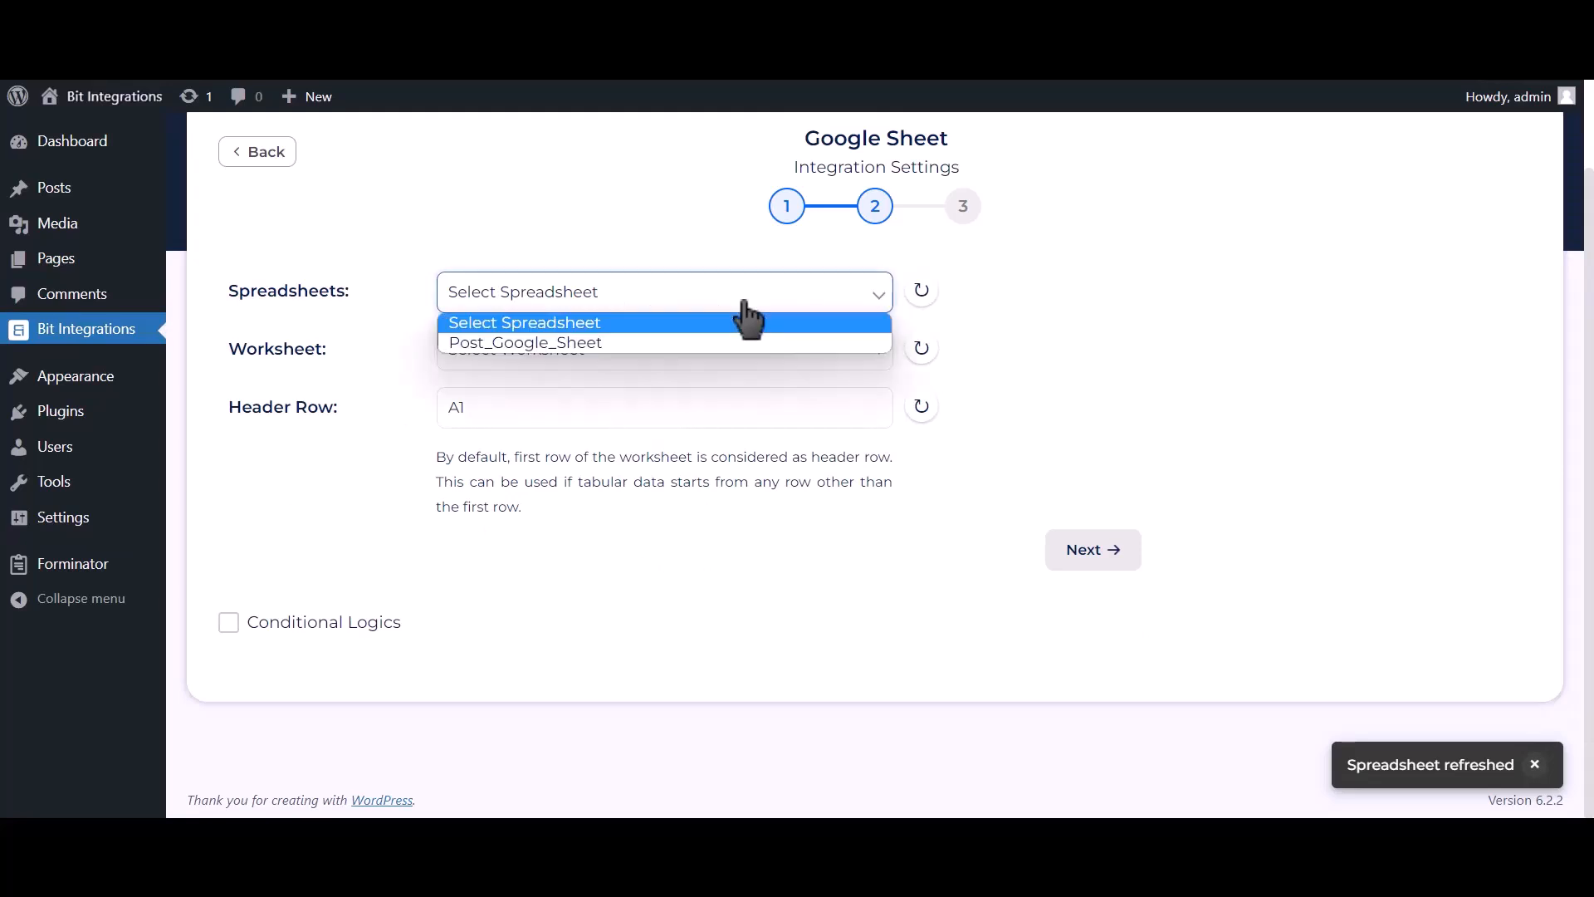
click(701, 341)
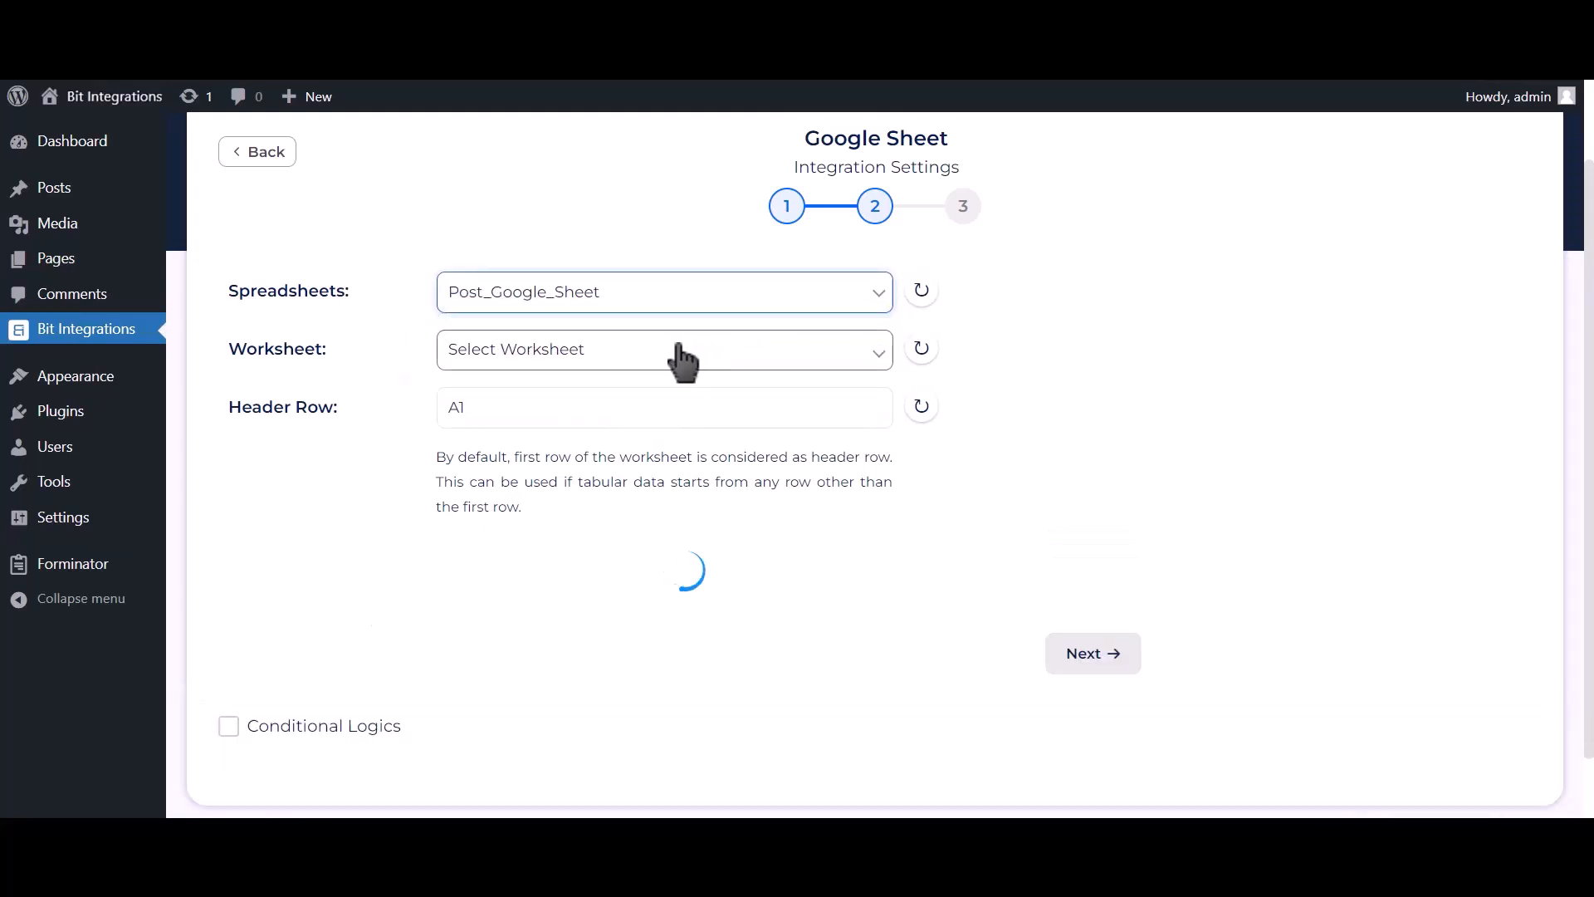
click(679, 349)
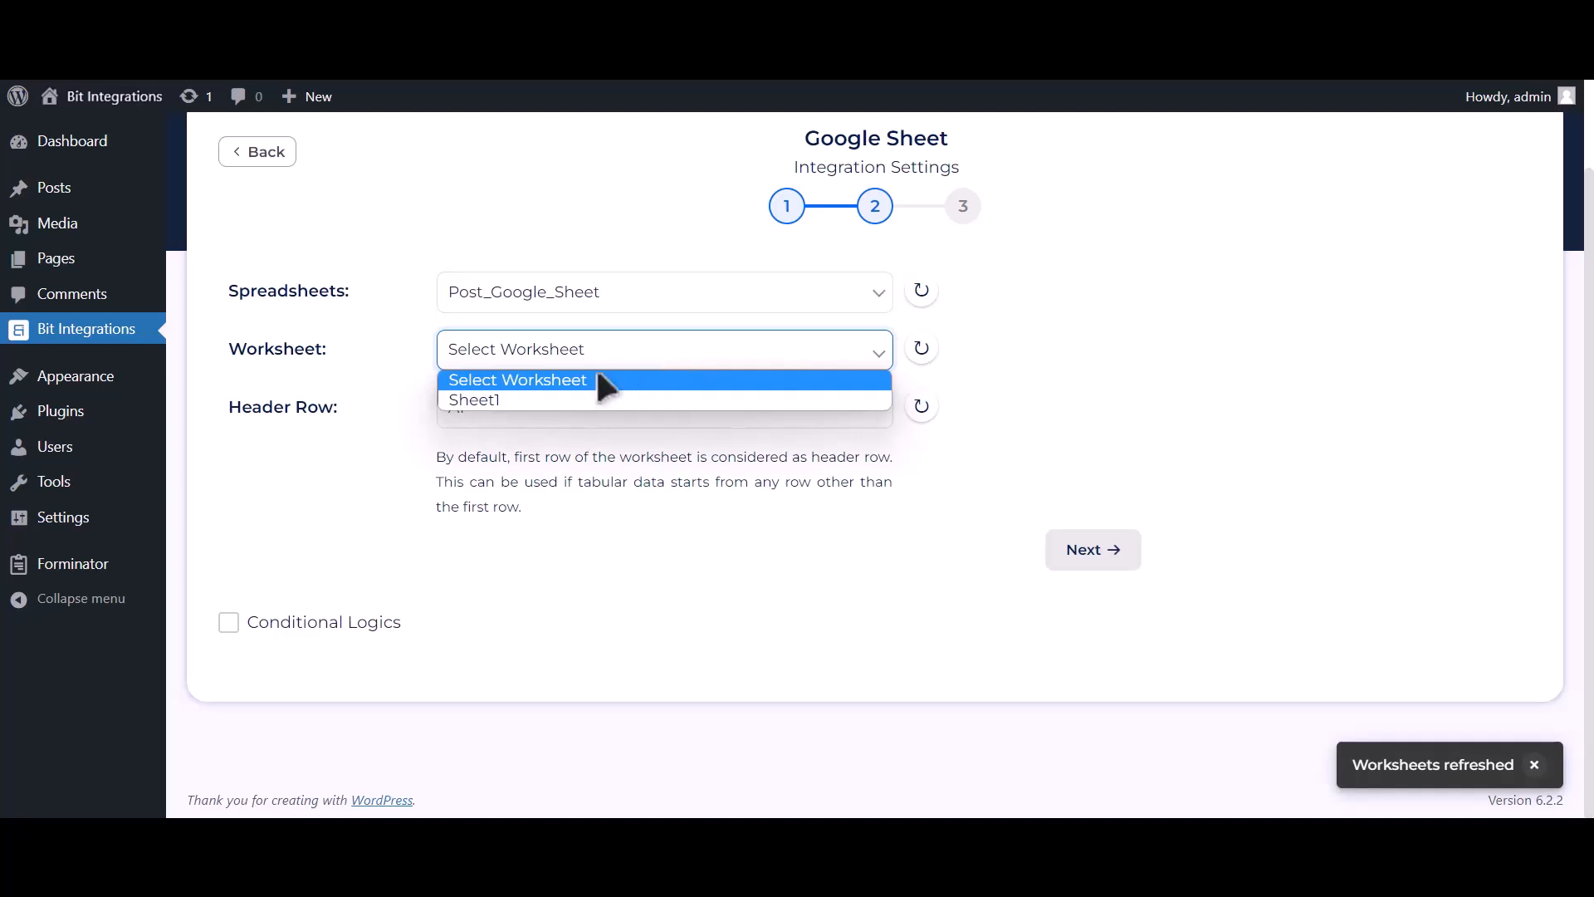
click(556, 400)
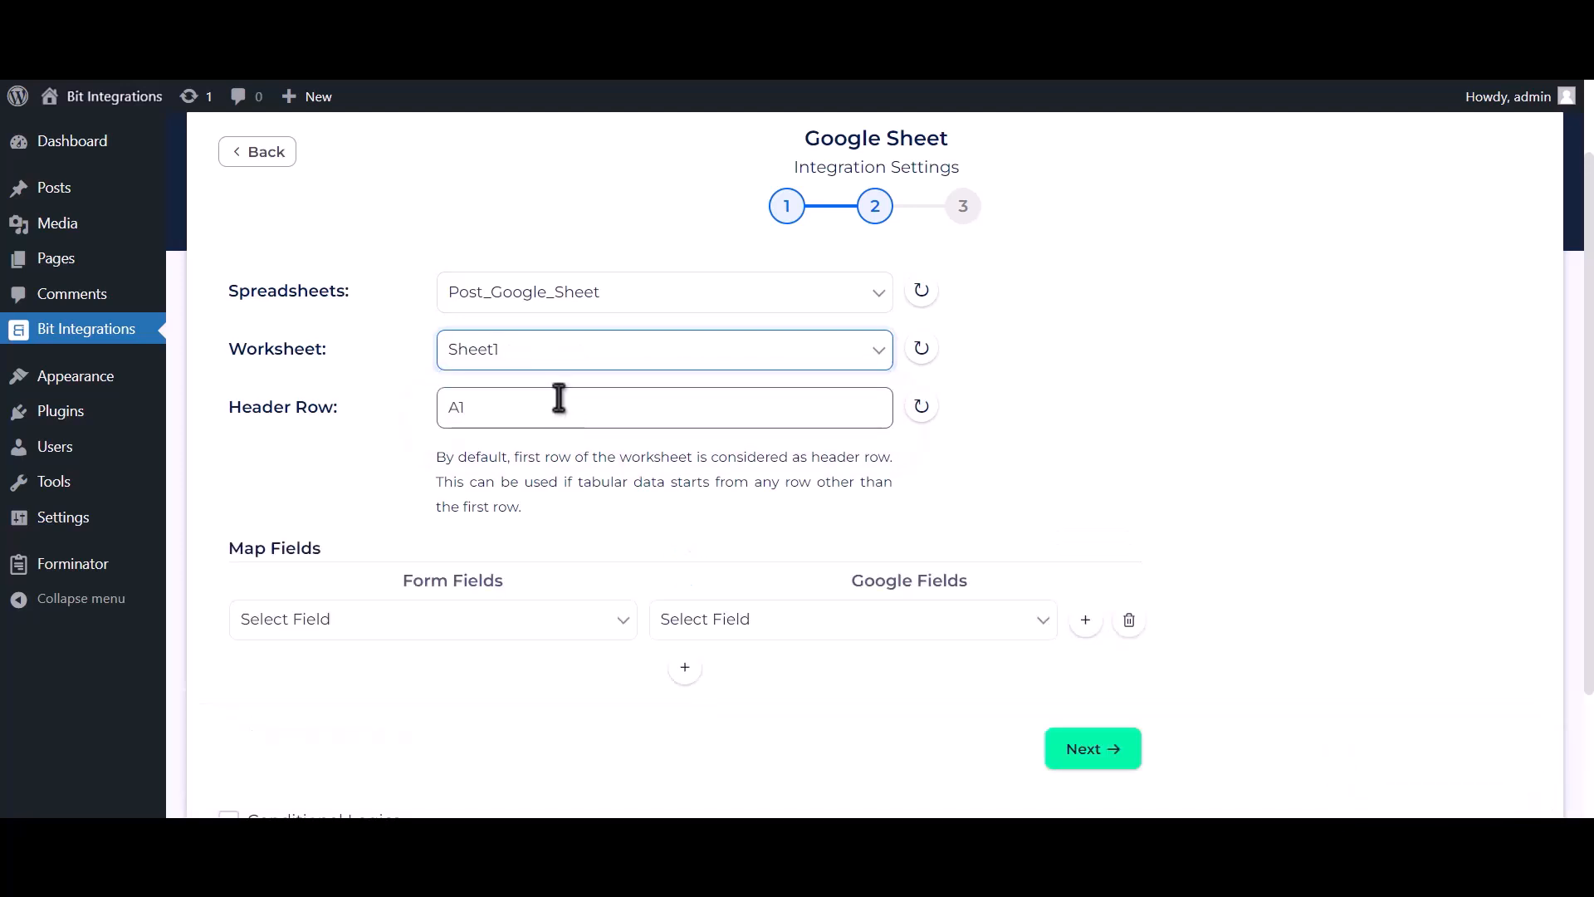
click(558, 398)
scroll(594, 459, down, 2)
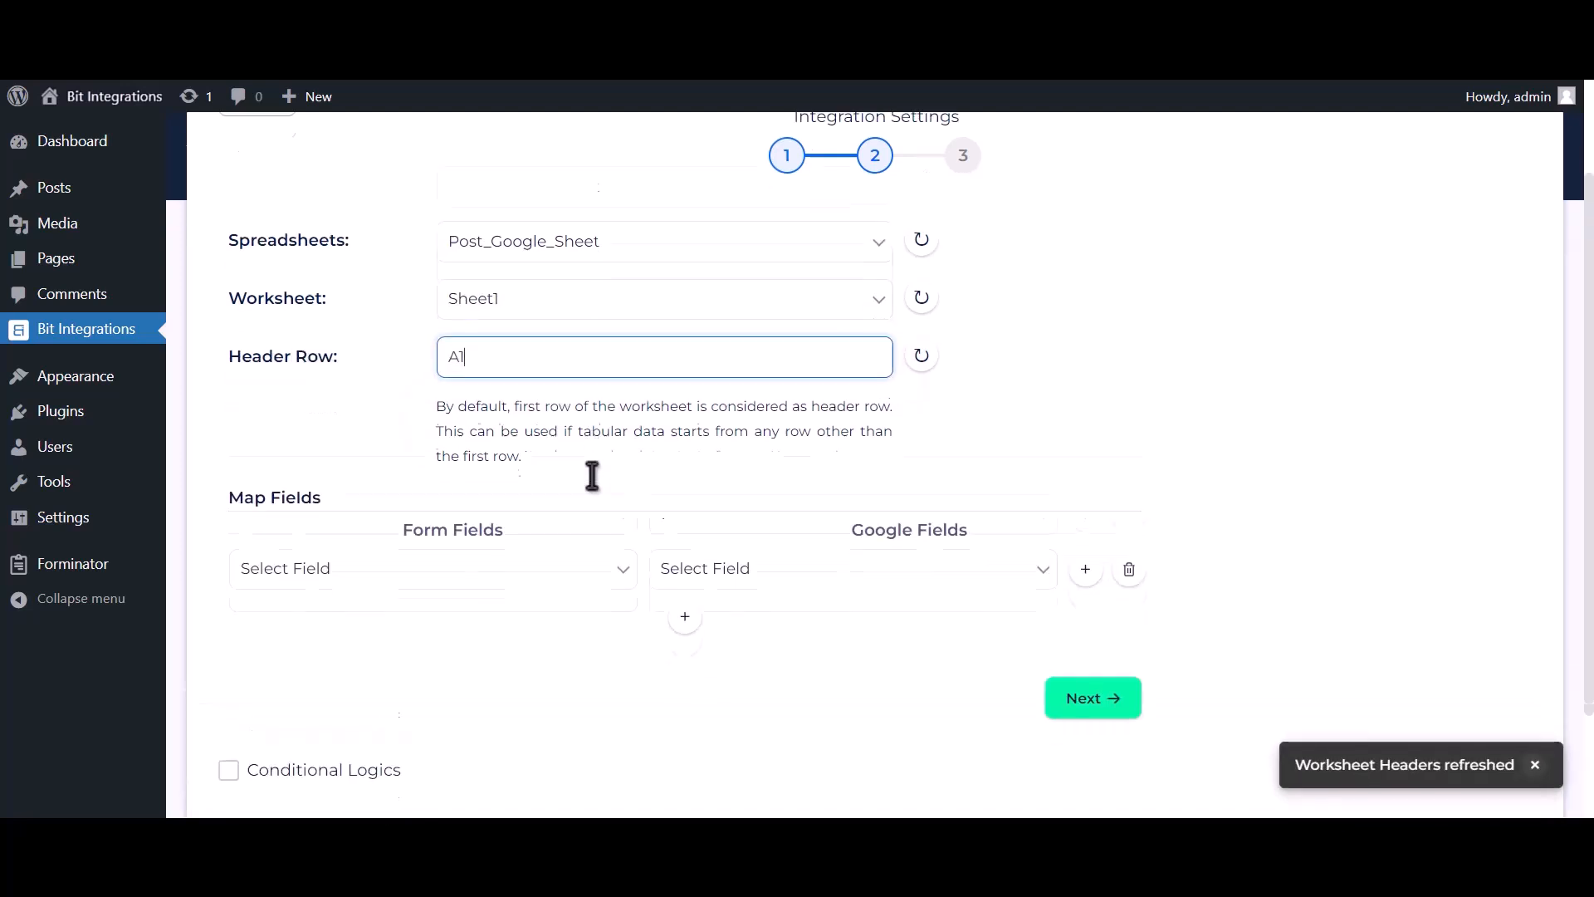
Map form field Name-1 to the Name column and Email Address-1 to Email Address
click(702, 461)
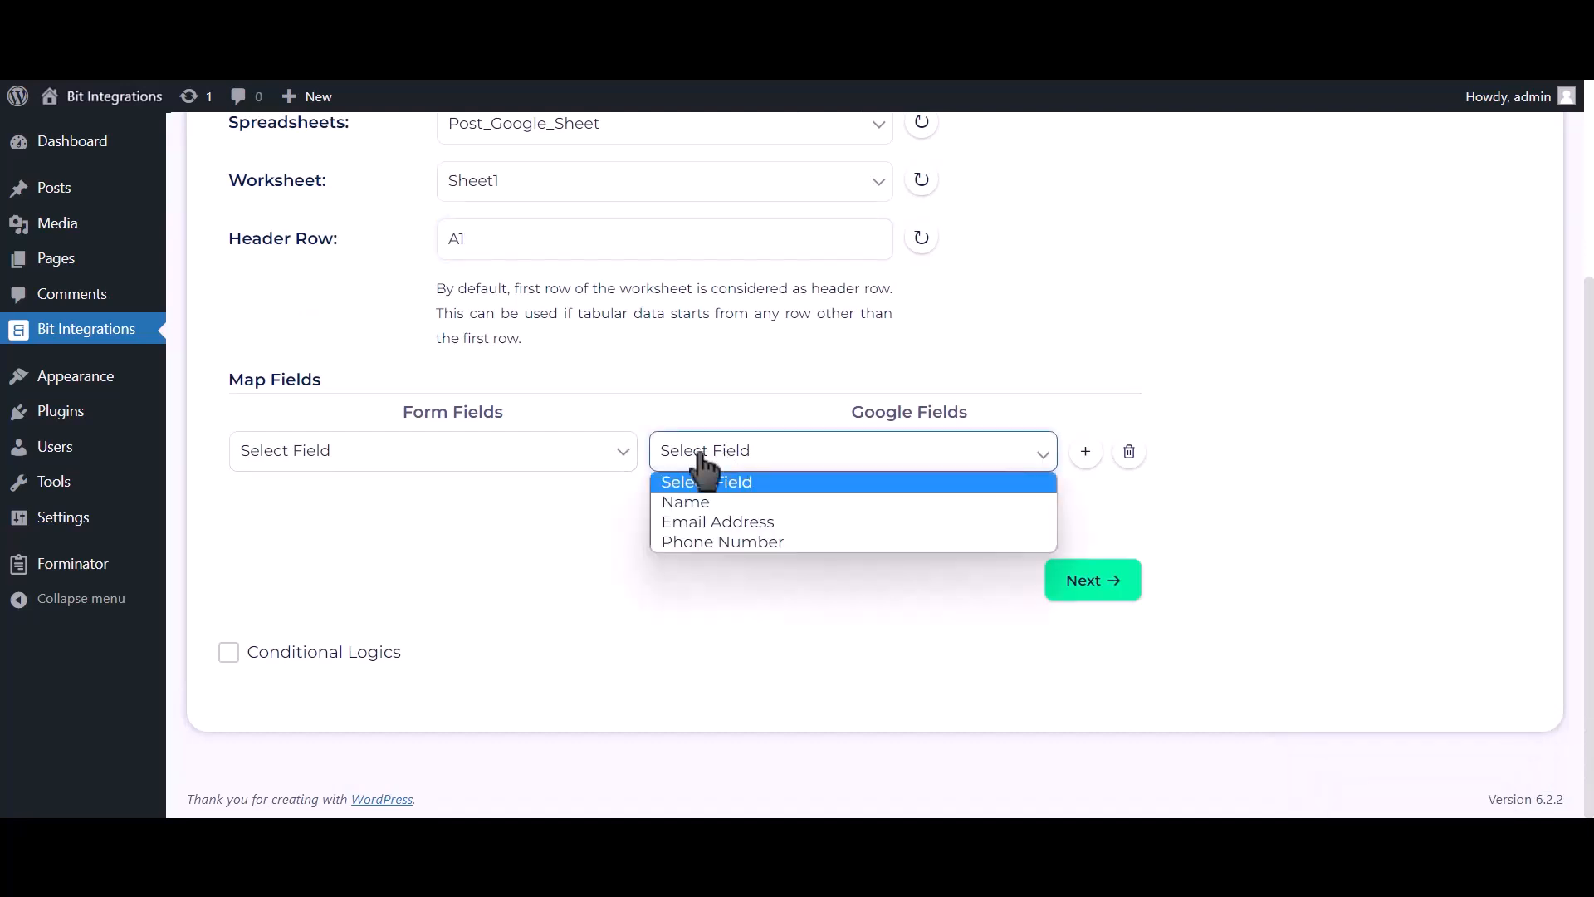
click(702, 501)
click(581, 461)
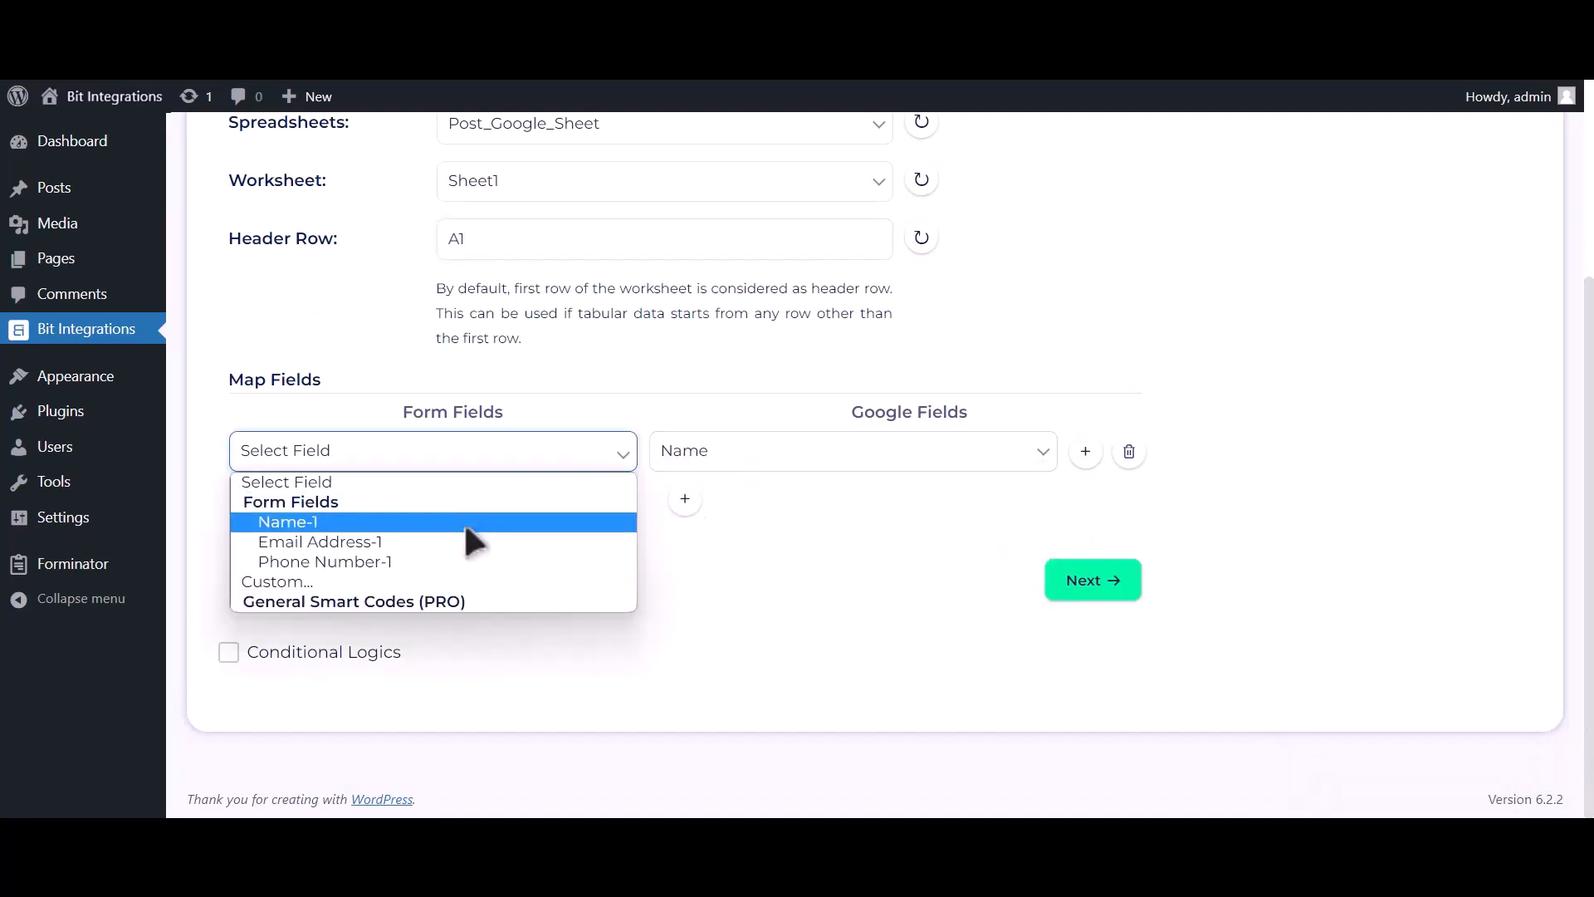
click(463, 521)
click(684, 499)
click(724, 513)
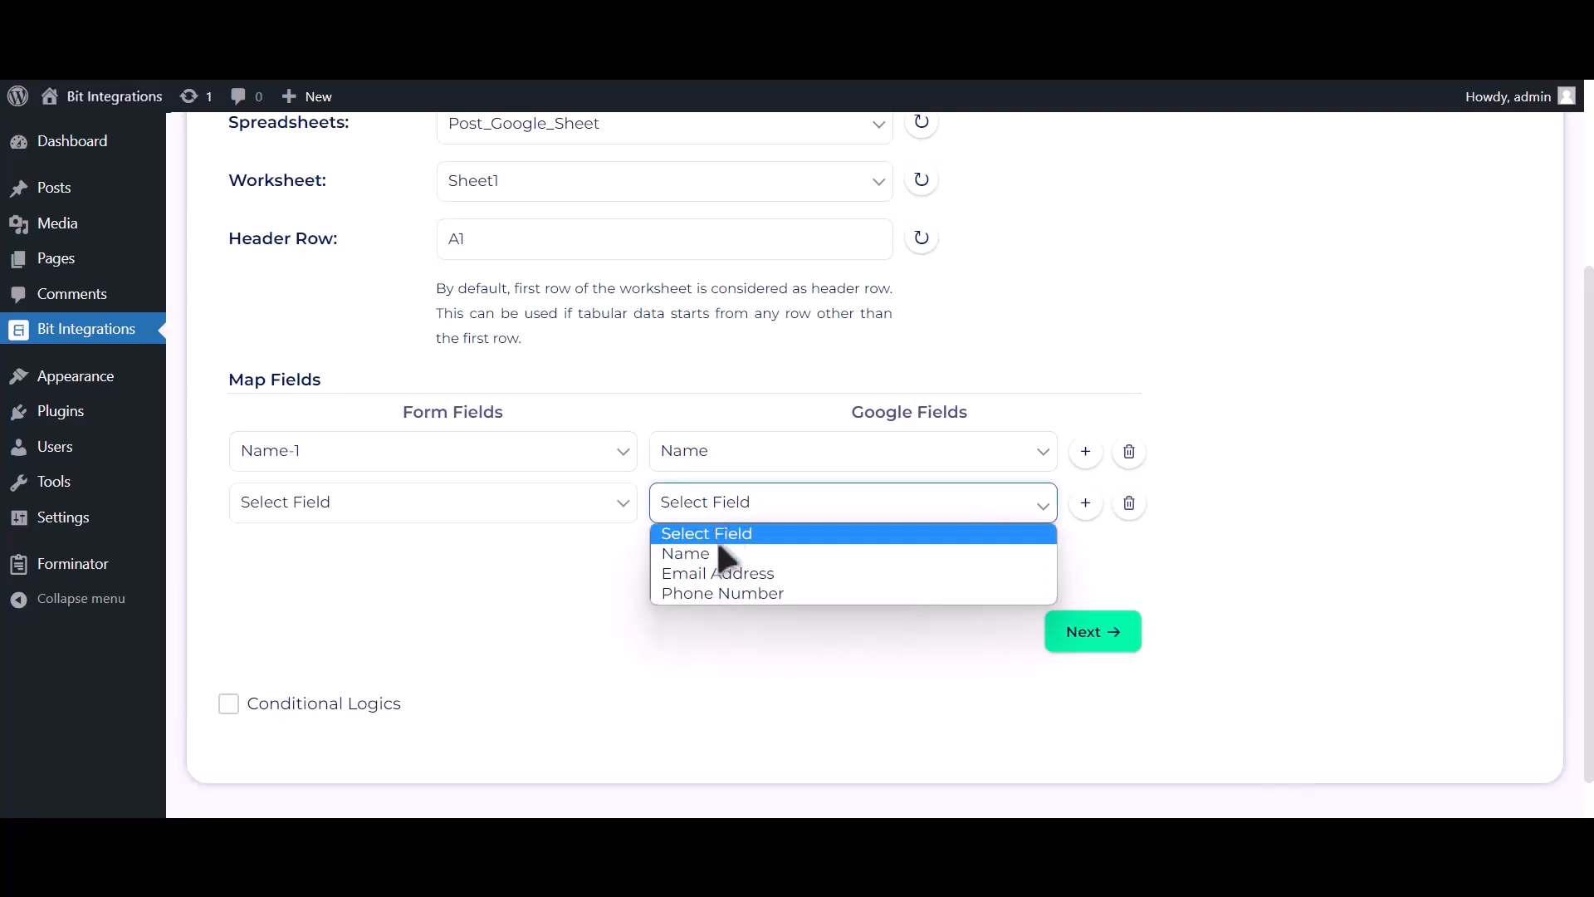
click(715, 569)
click(486, 513)
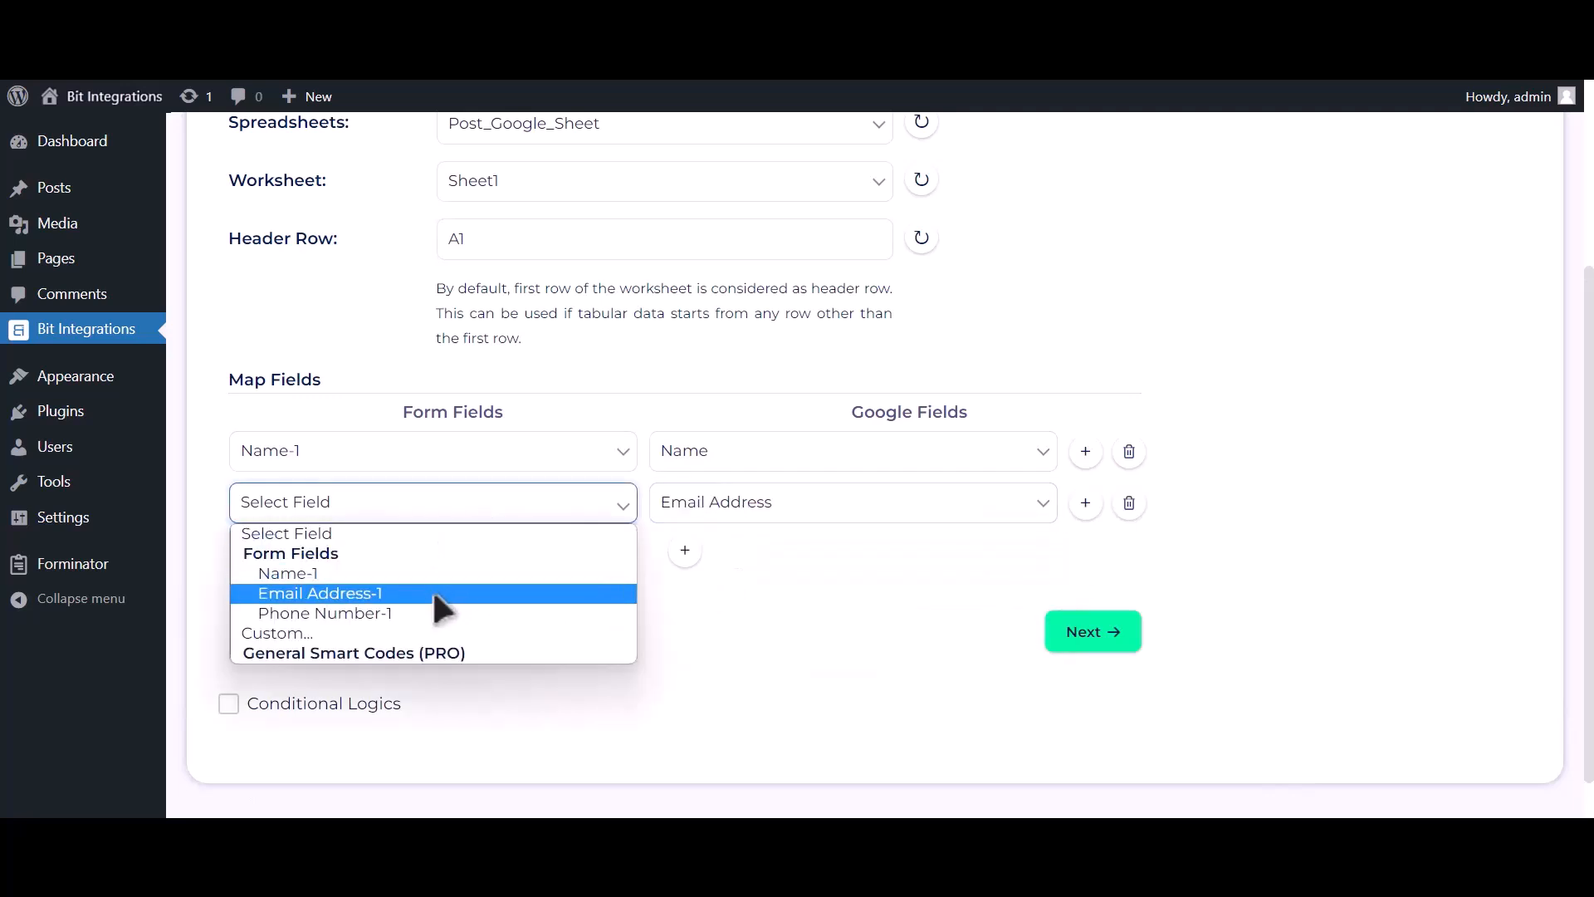
click(445, 592)
Add a third mapping row pairing Phone Number-1 with the Phone Number column
click(684, 549)
click(732, 561)
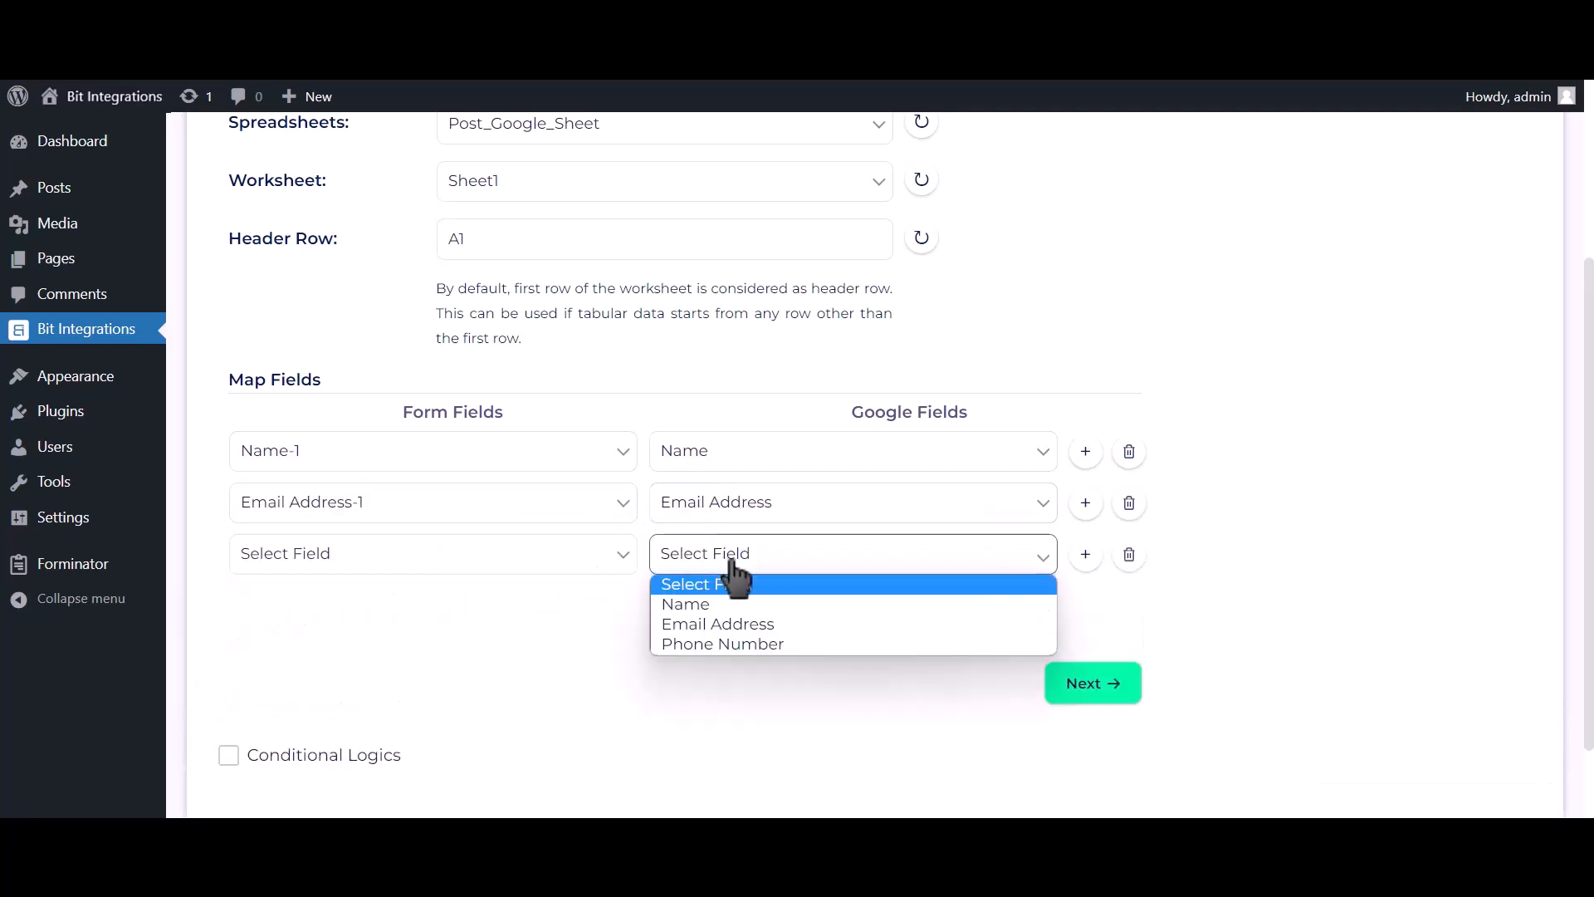
click(734, 643)
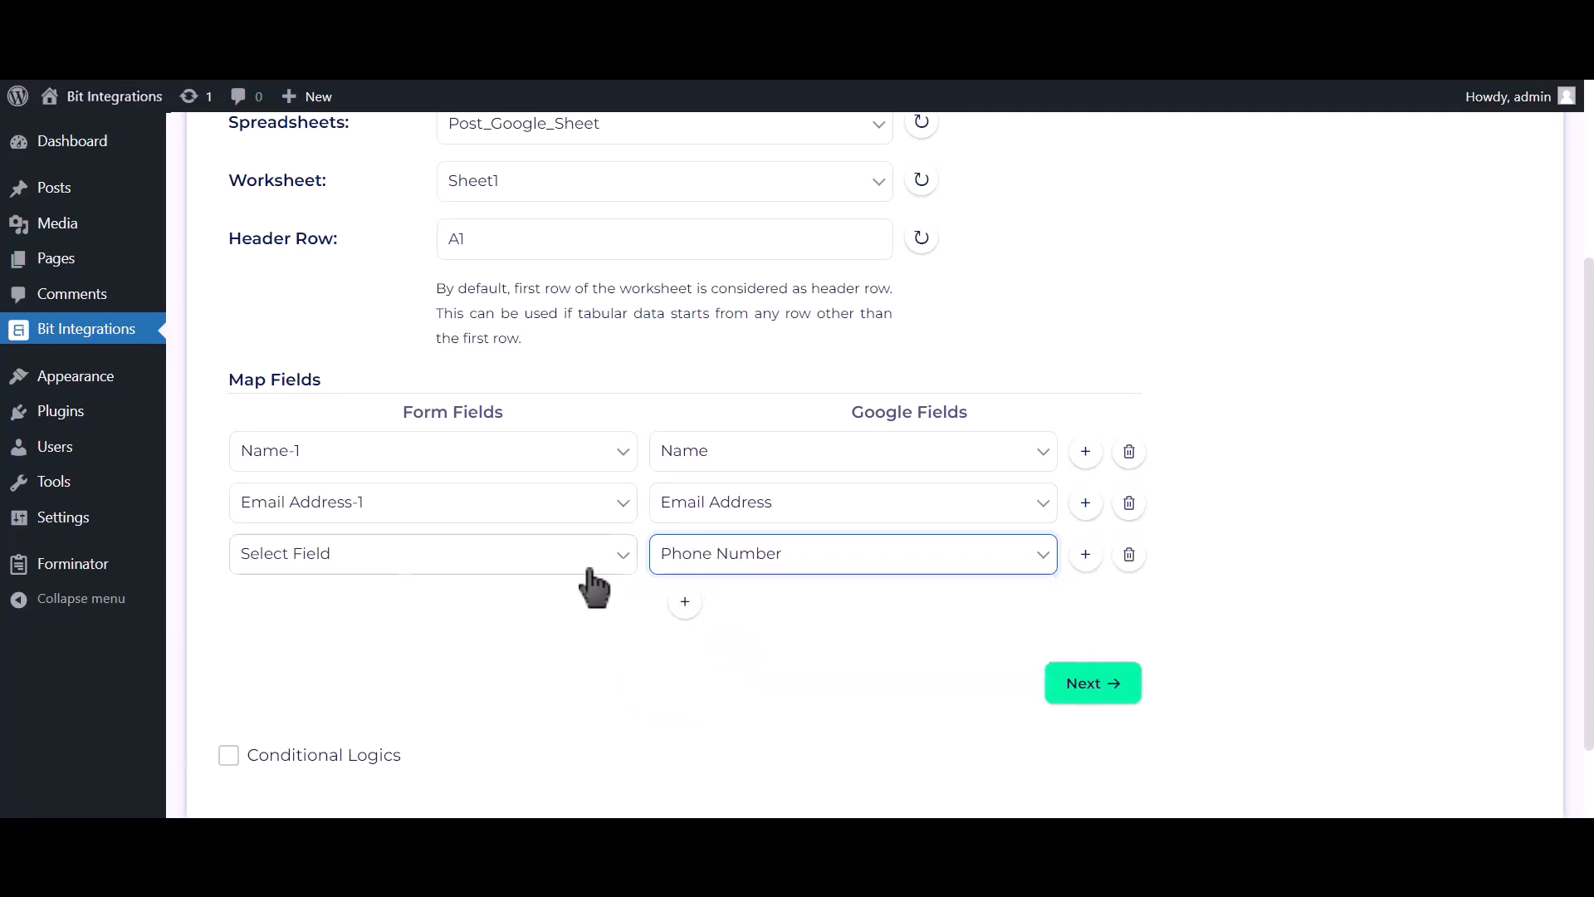
click(581, 558)
click(511, 656)
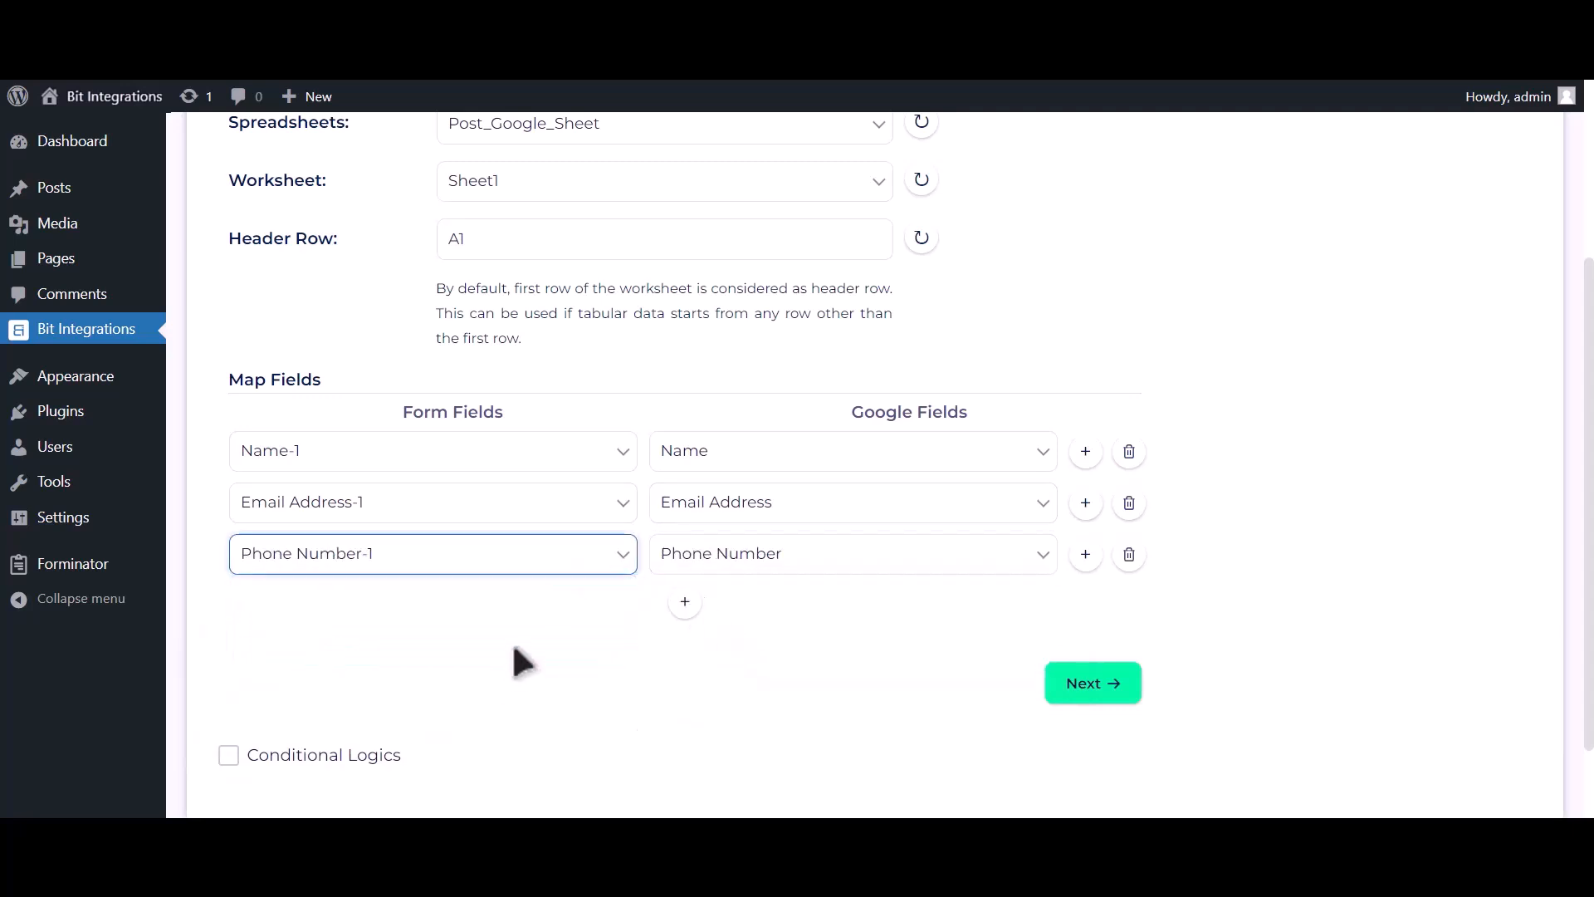
scroll(477, 652, down, 2)
Enable Conditional Logics to preview its IF/OR rules, then switch it back off
click(351, 656)
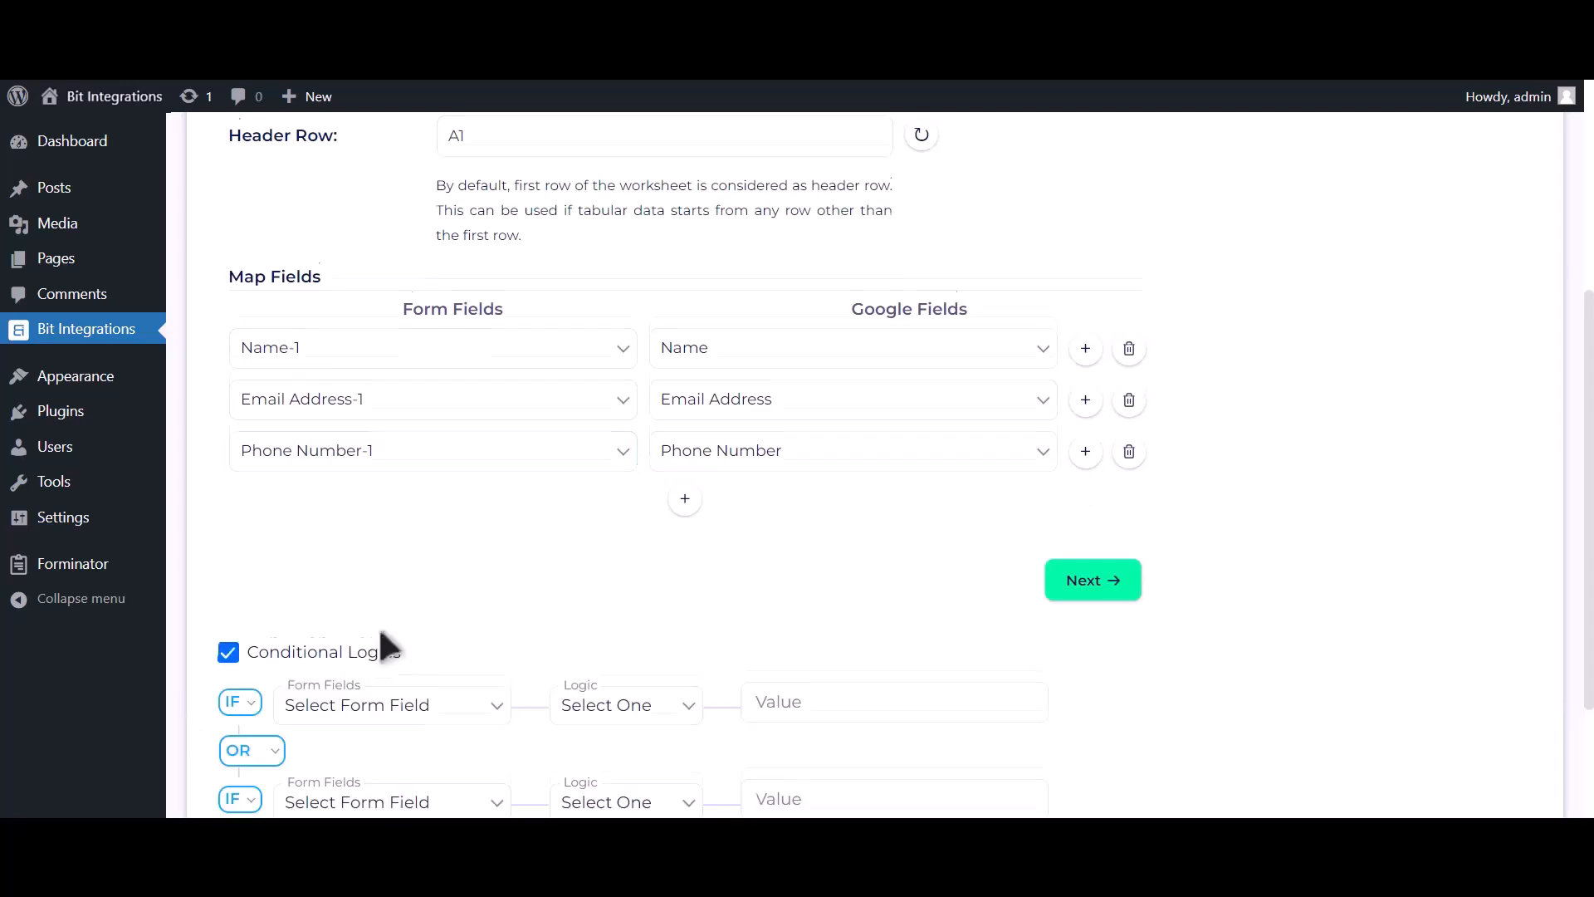
scroll(381, 644, down, 2)
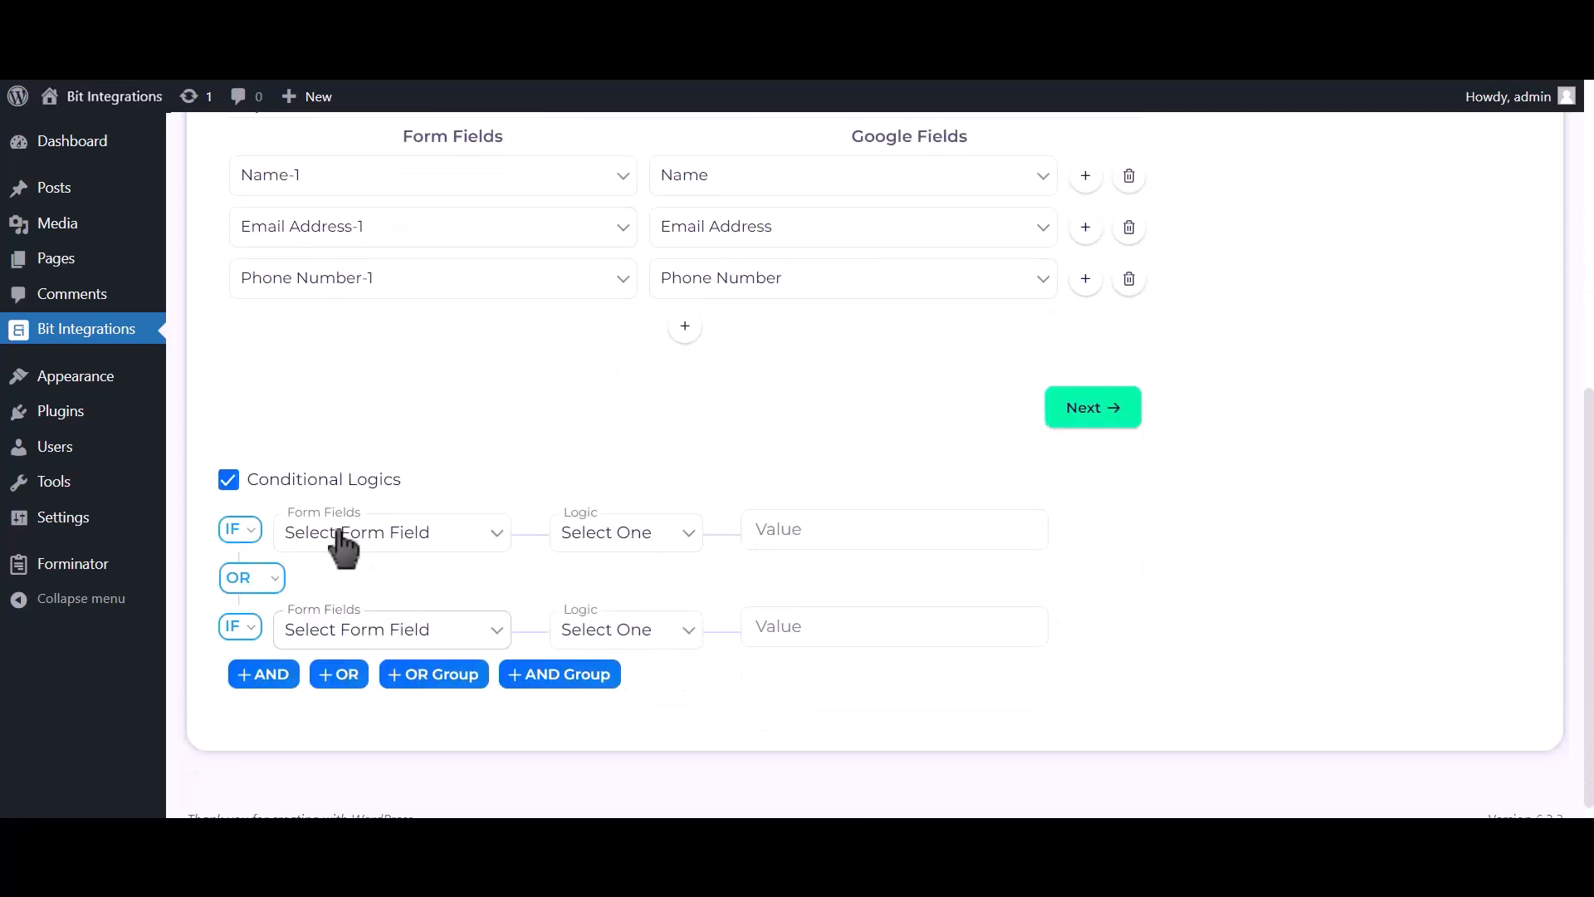
click(316, 489)
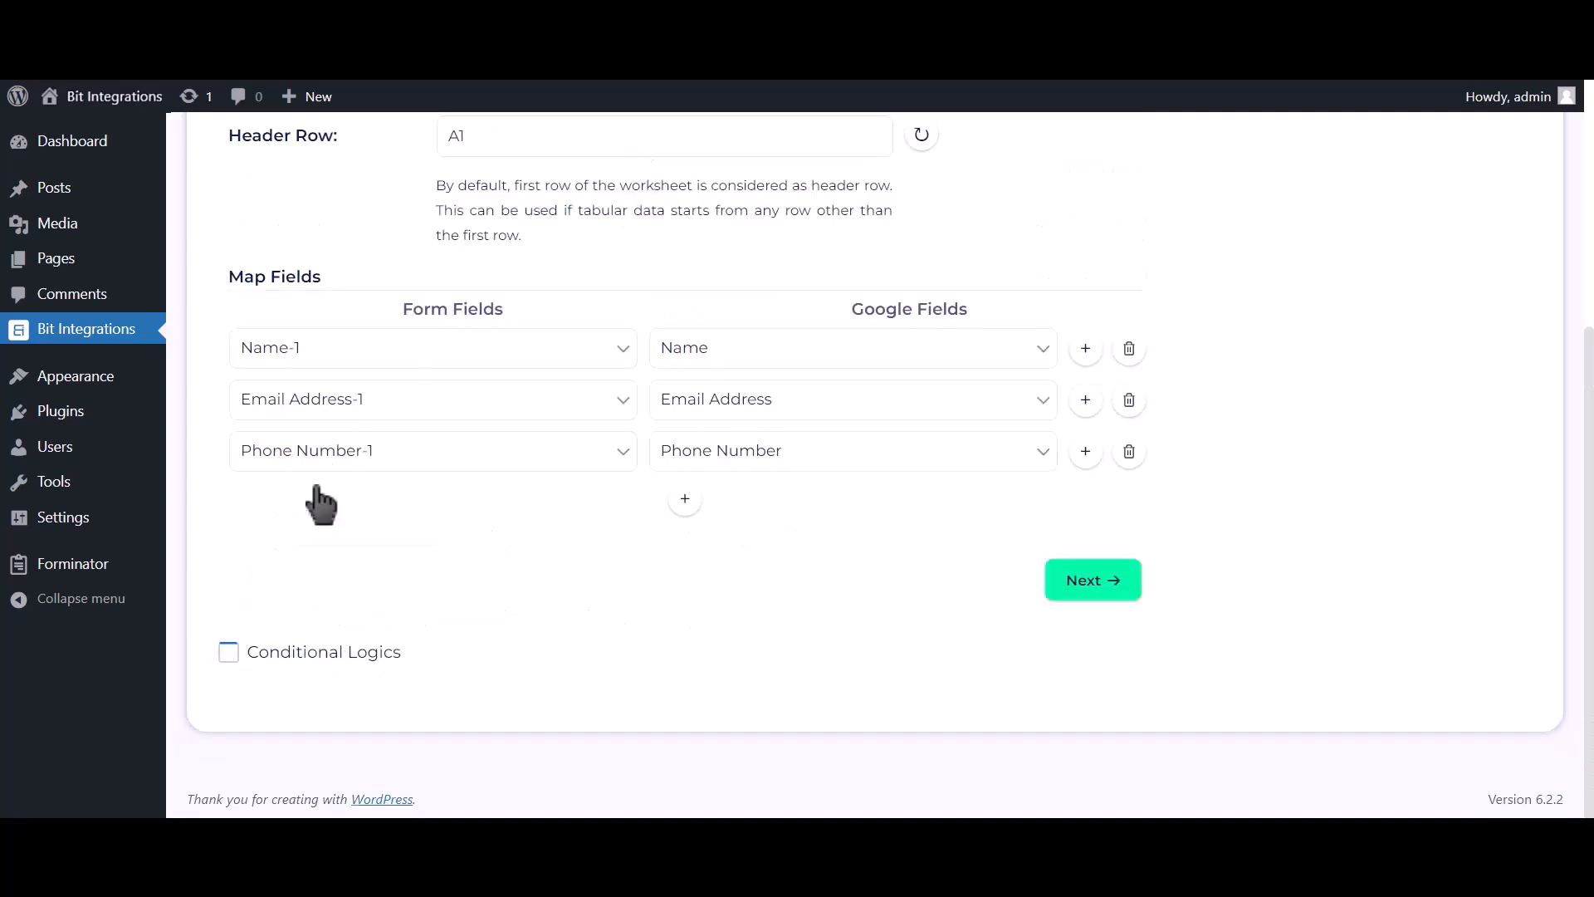
Go on to step 3 and save the SiteOrigin-to-Google-Sheet integration with Finish & Save
click(1092, 583)
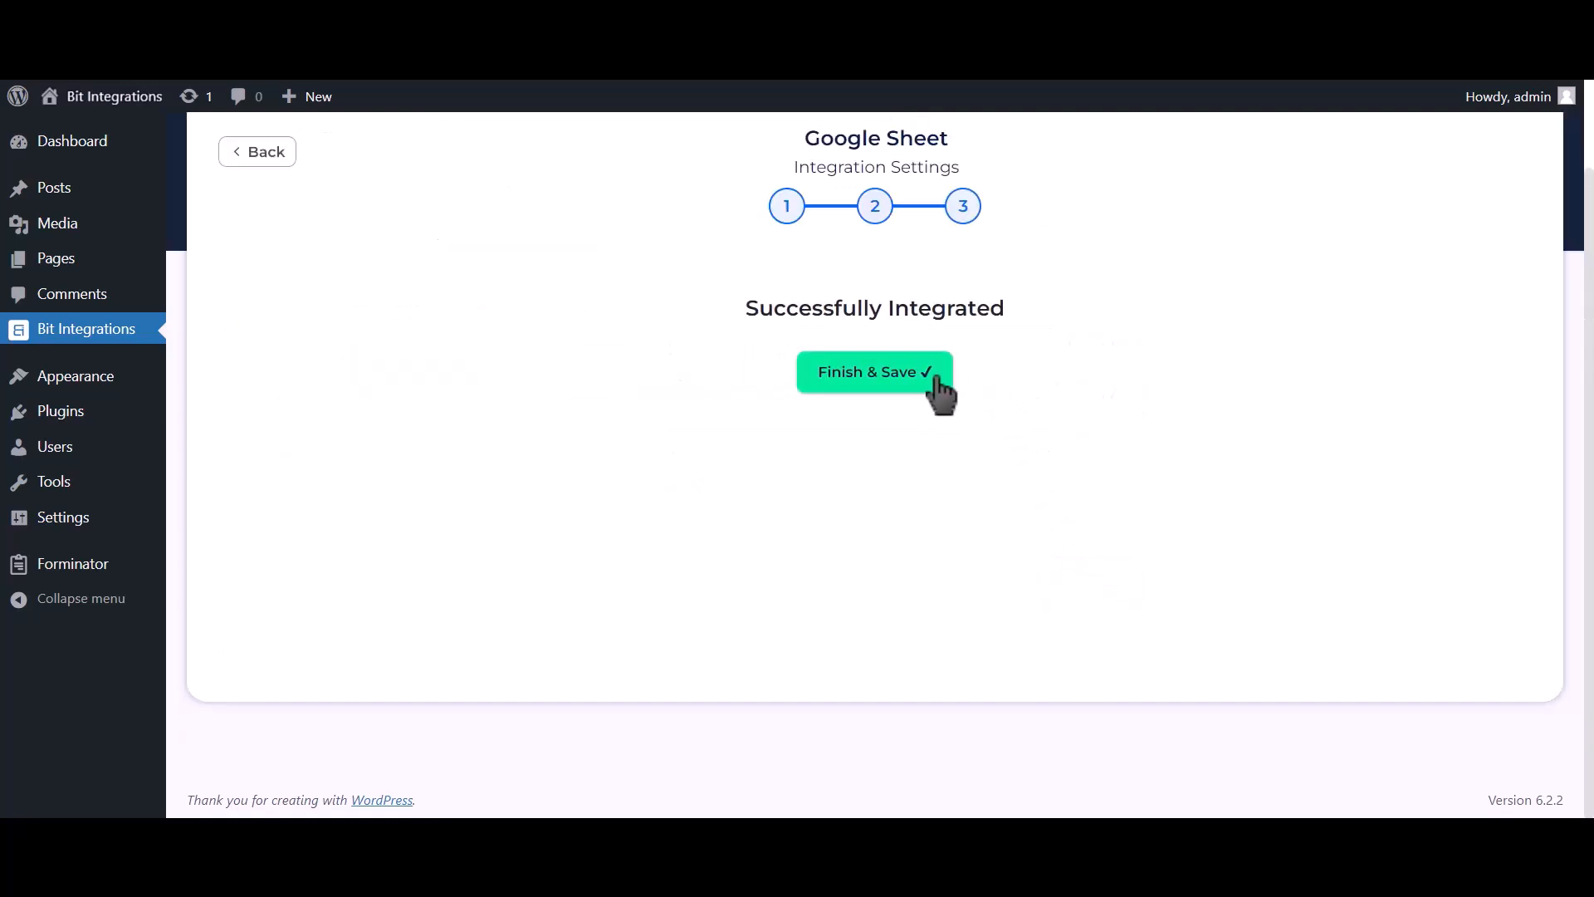
click(925, 380)
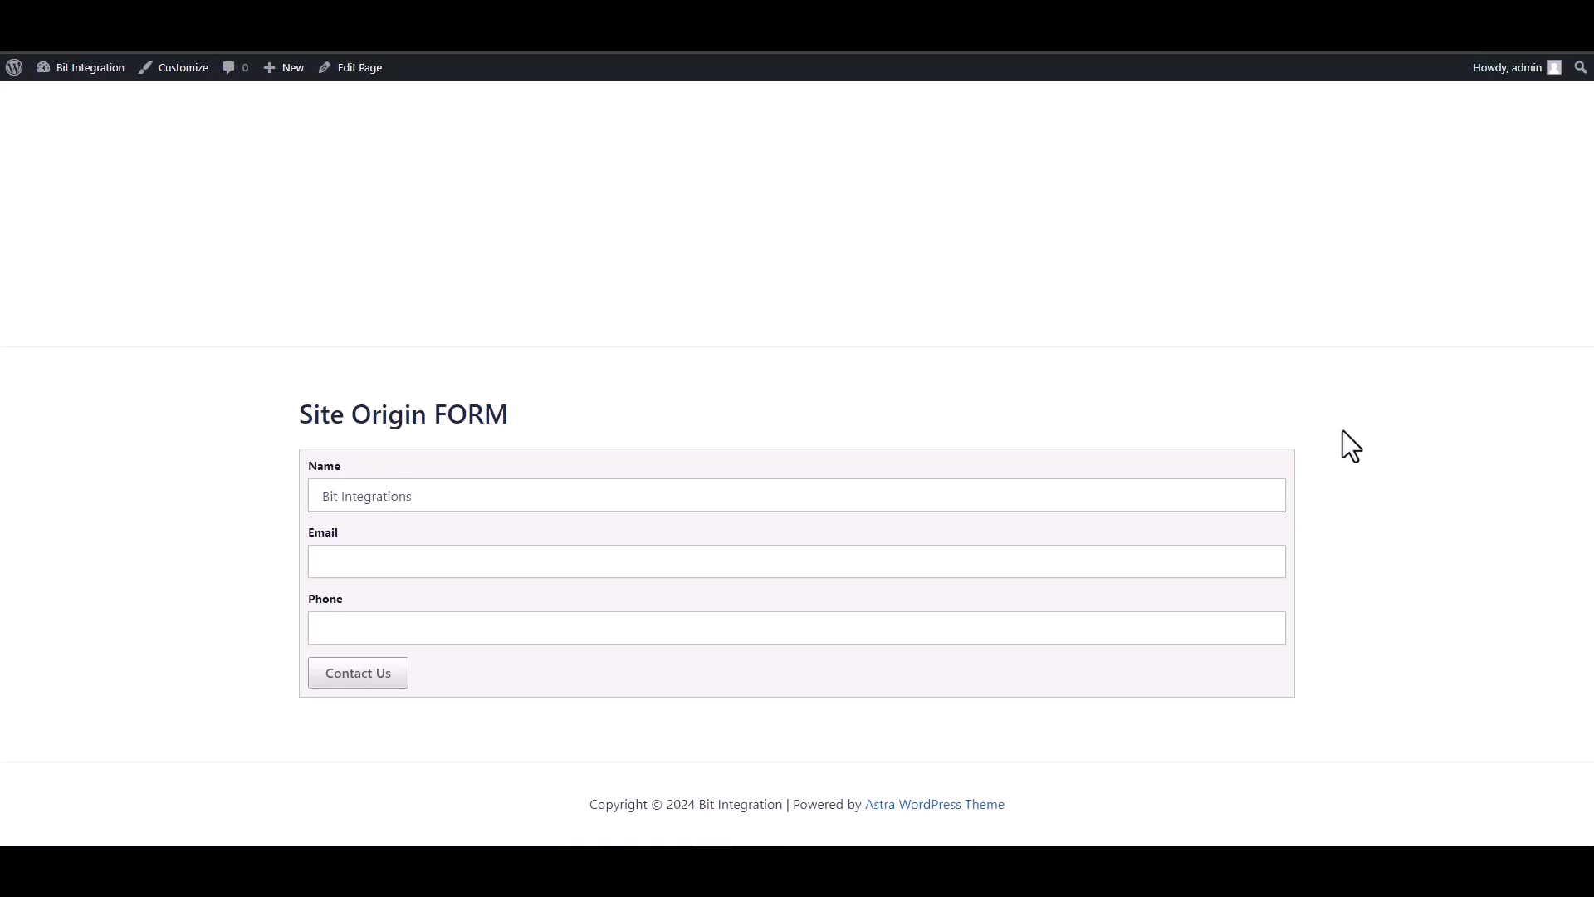
Fill the Site Origin FORM's Email field with an e-mail address and the Phone field with a phone number
click(1182, 561)
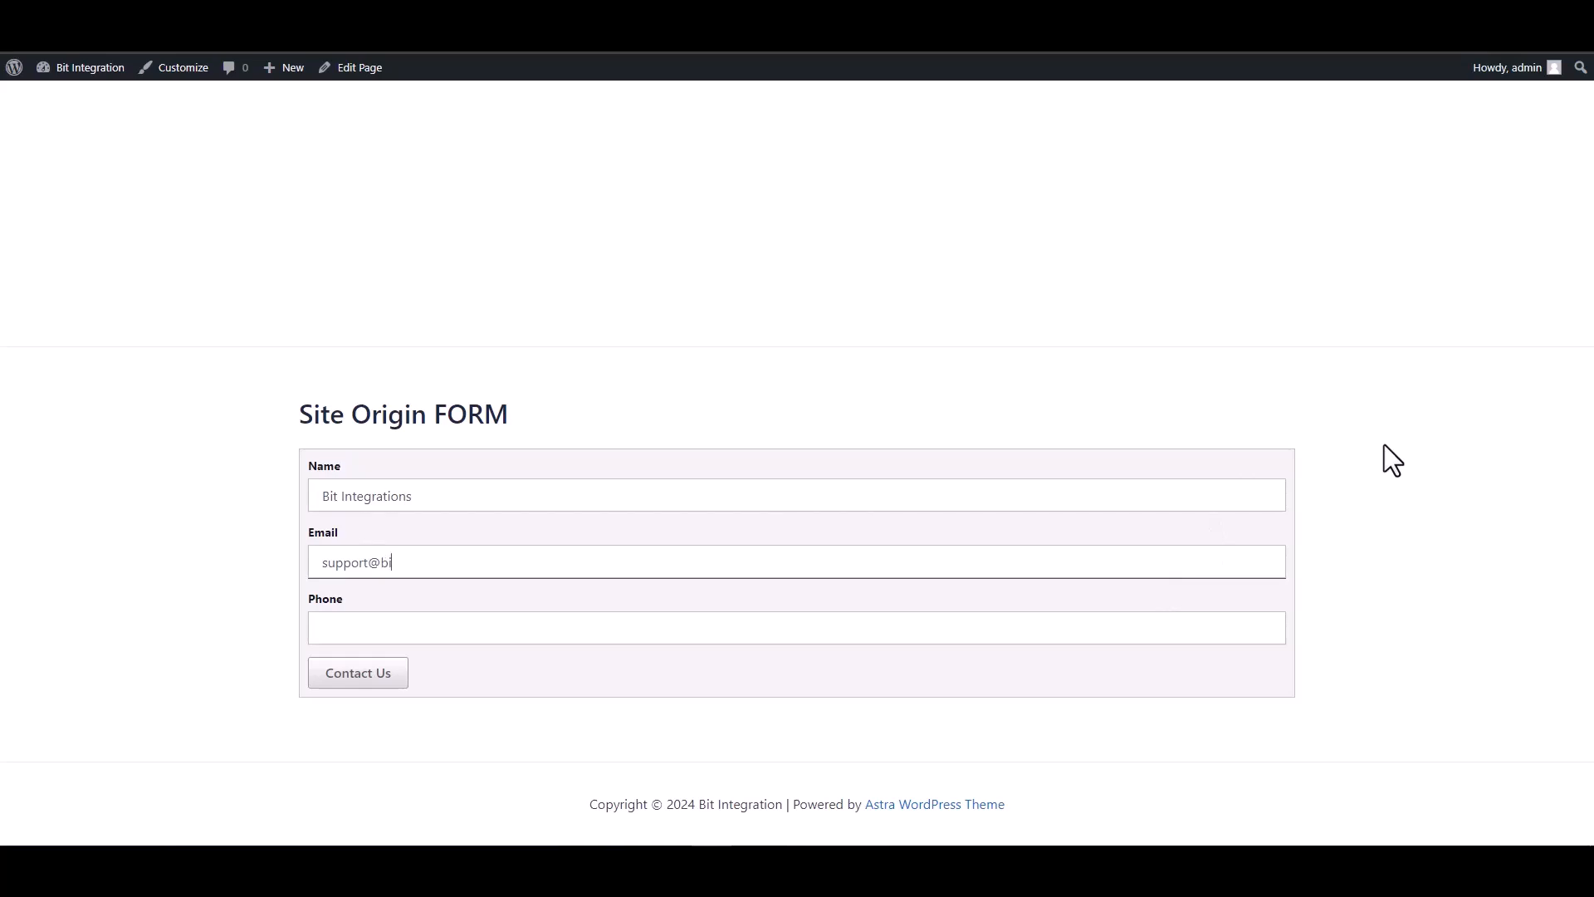
click(1142, 626)
text(444555666)
Submit the form with Contact Us and check the thank-you message
click(372, 679)
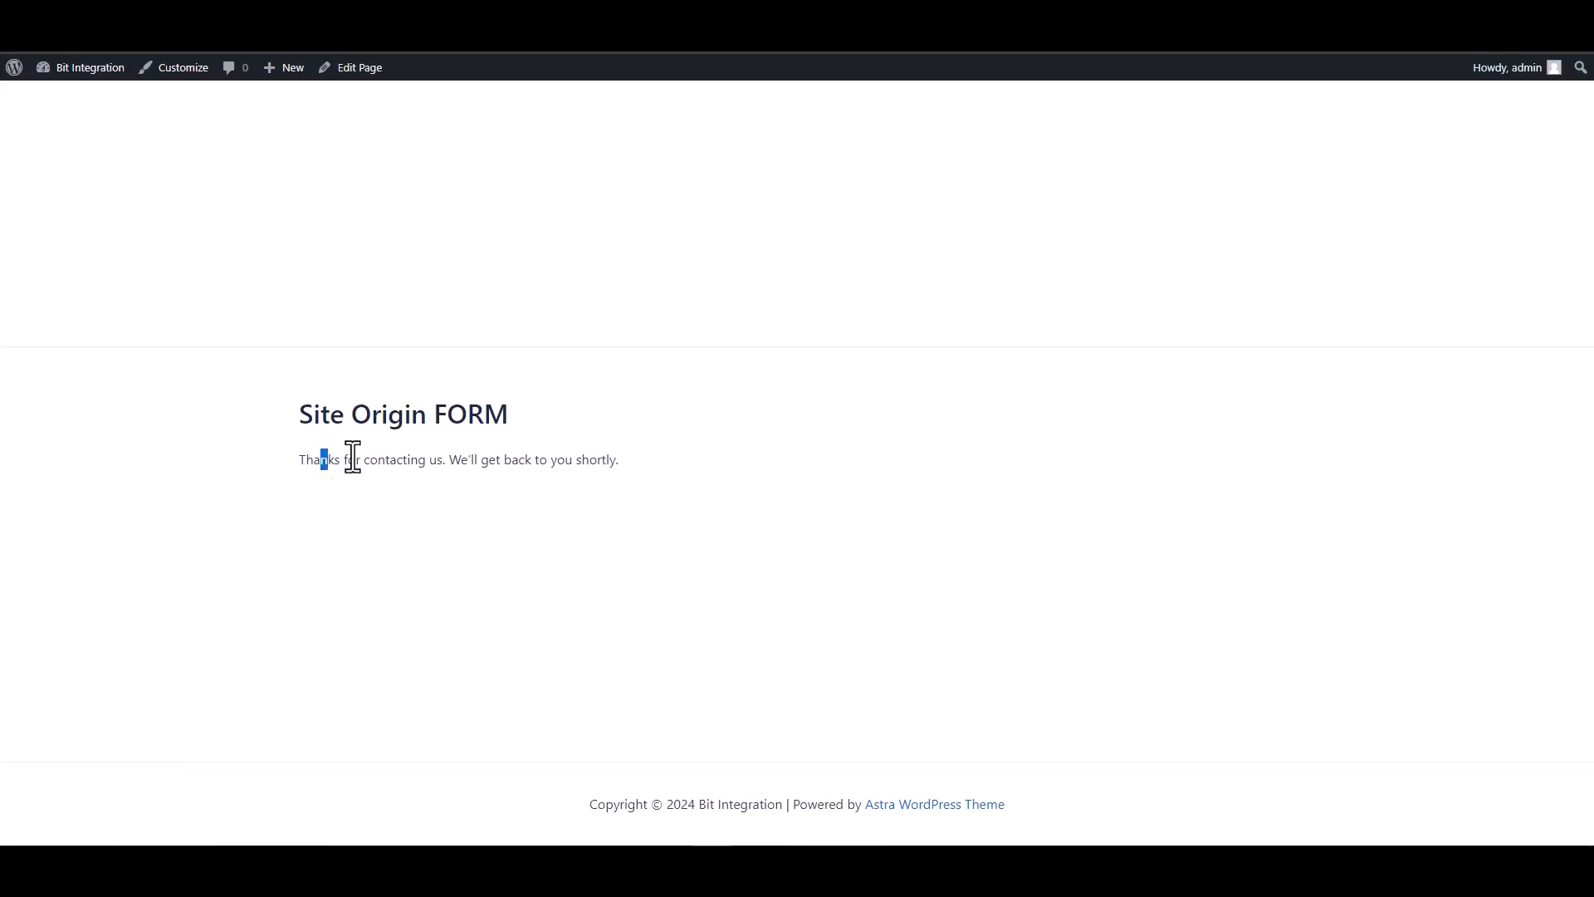
drag(326, 459, 573, 459)
click(545, 560)
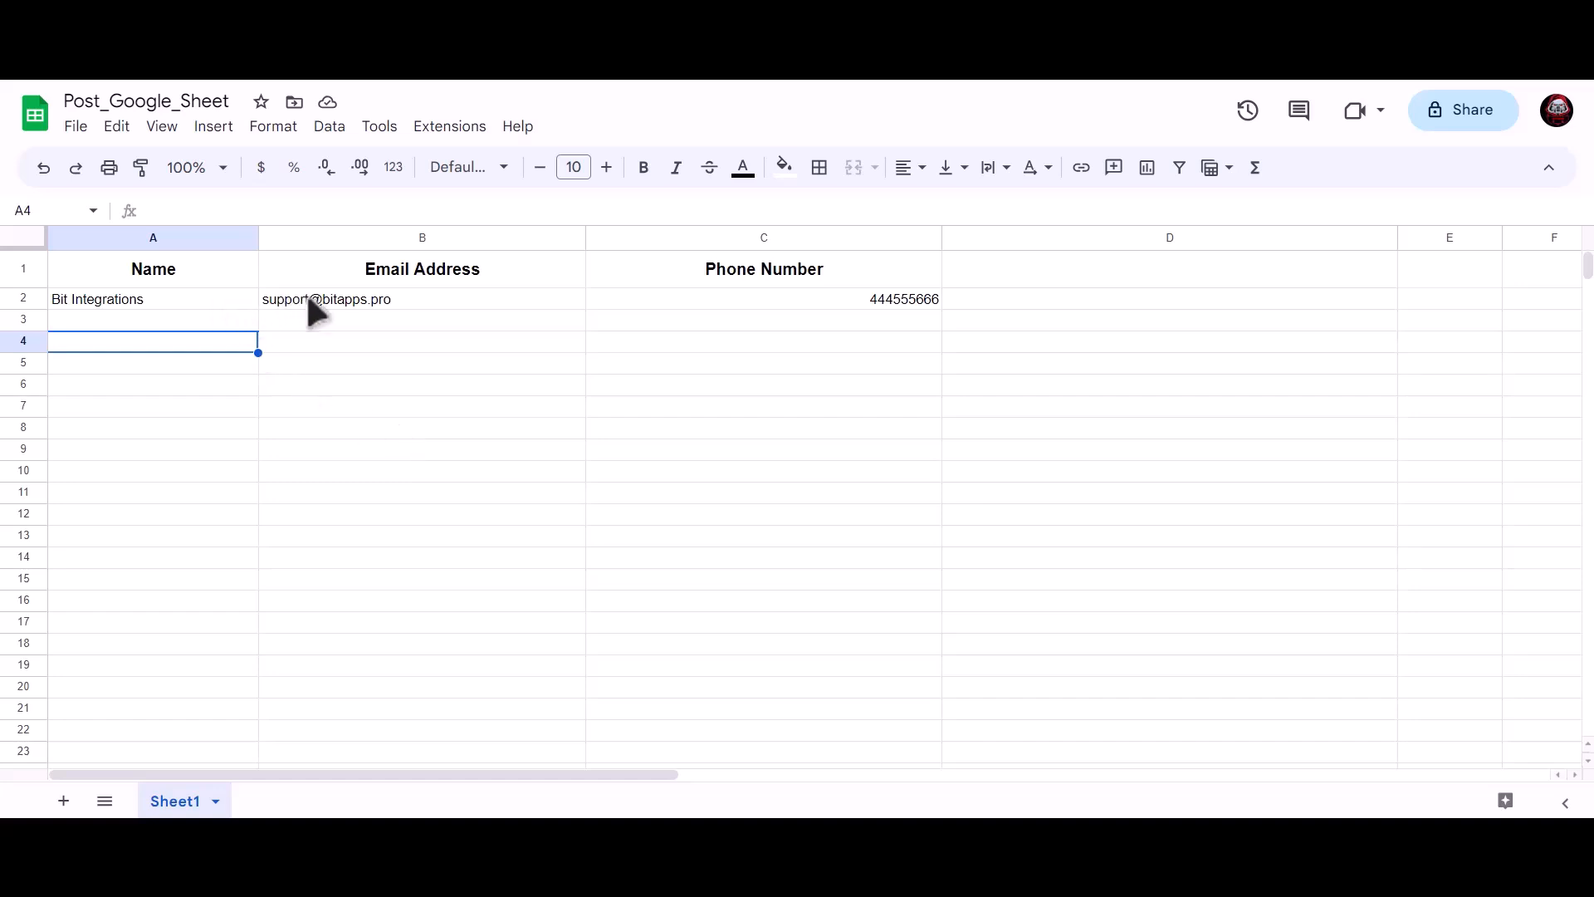
click(216, 299)
click(332, 299)
click(747, 301)
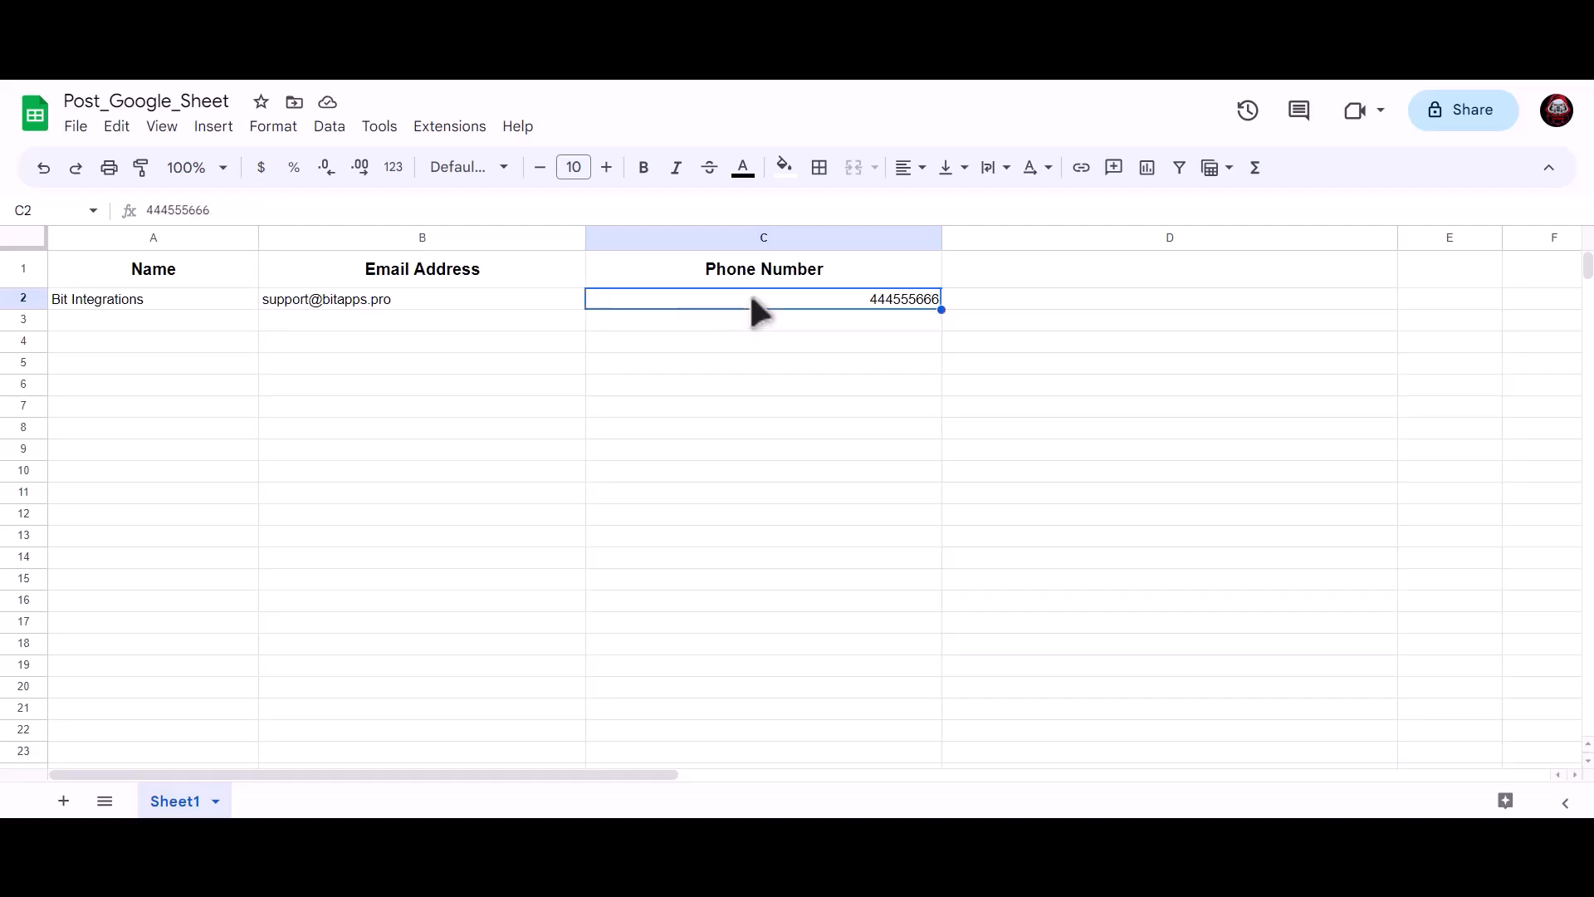
click(469, 397)
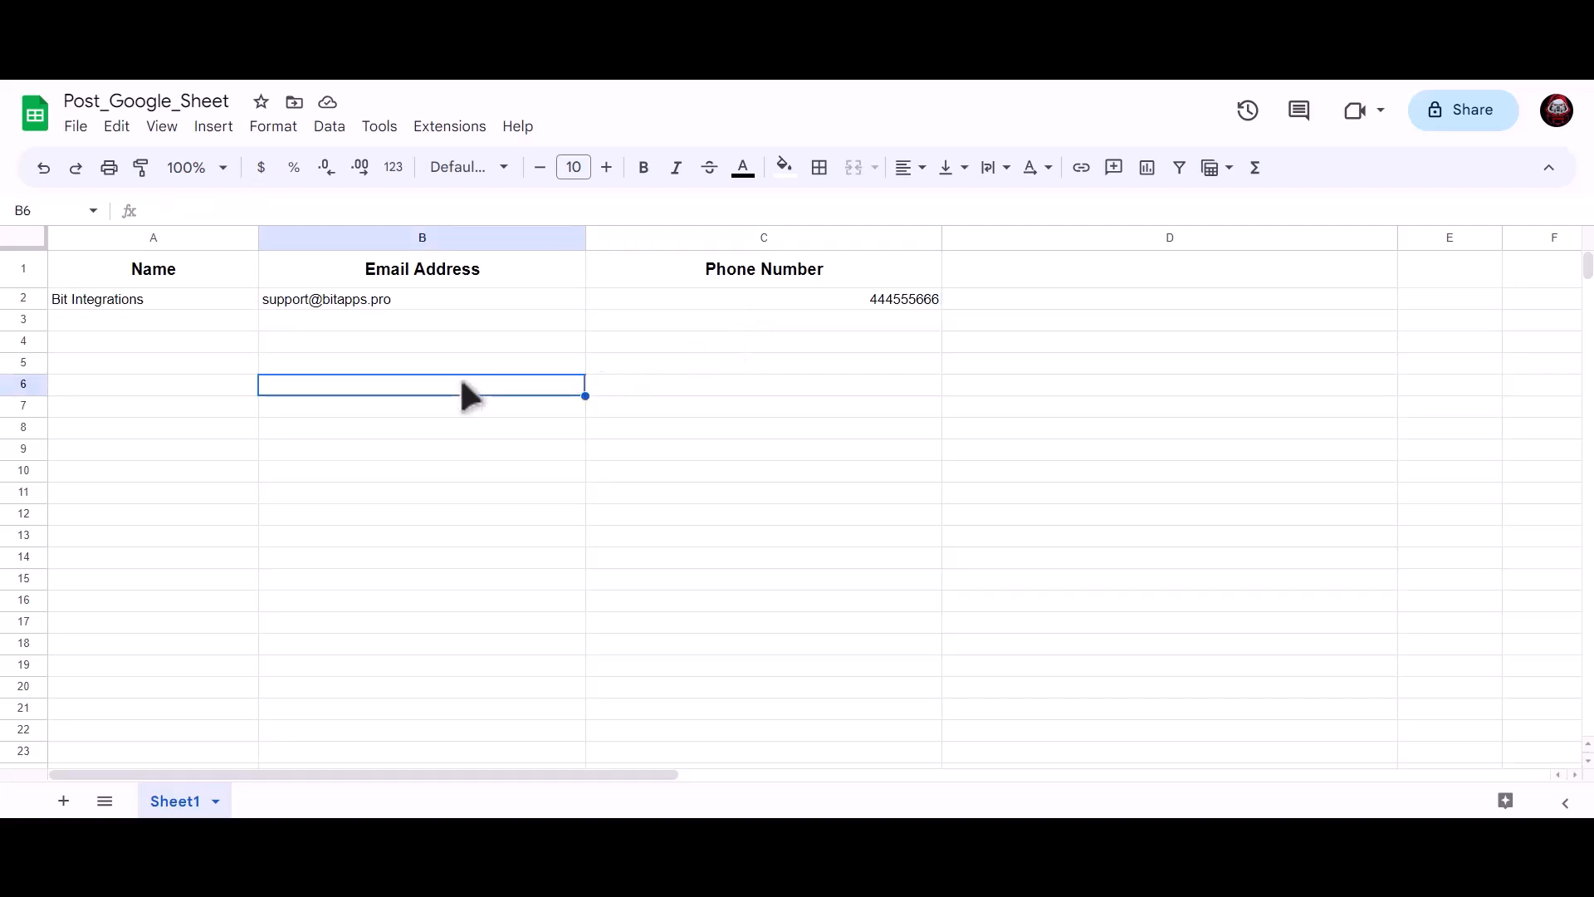